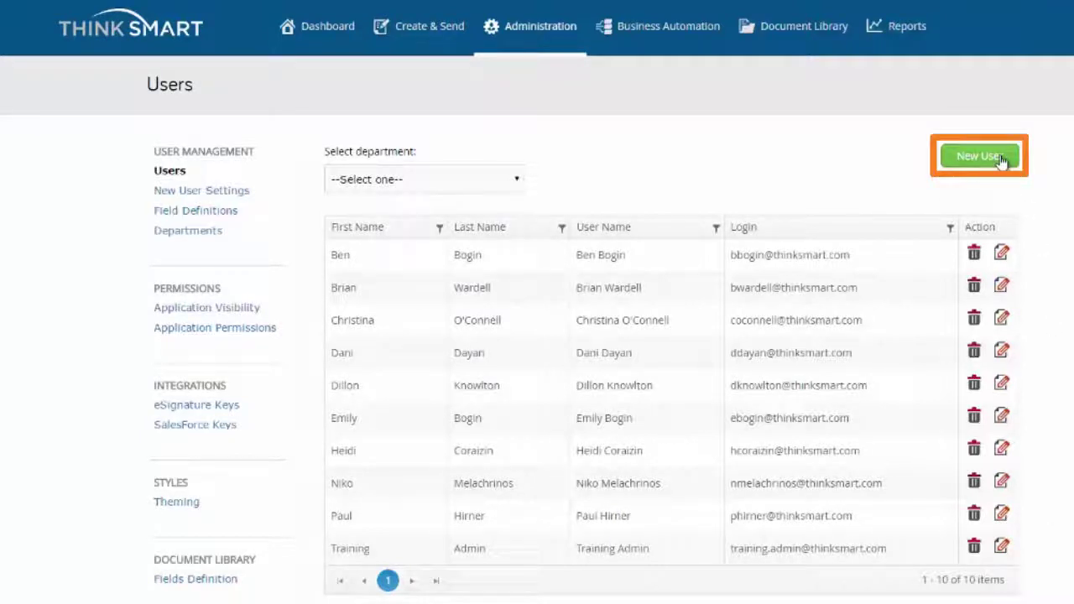
- Start a new user named New User and fill in the login e-mail and the account password
{"action": "left_click", "coordinate": [1001, 160]}
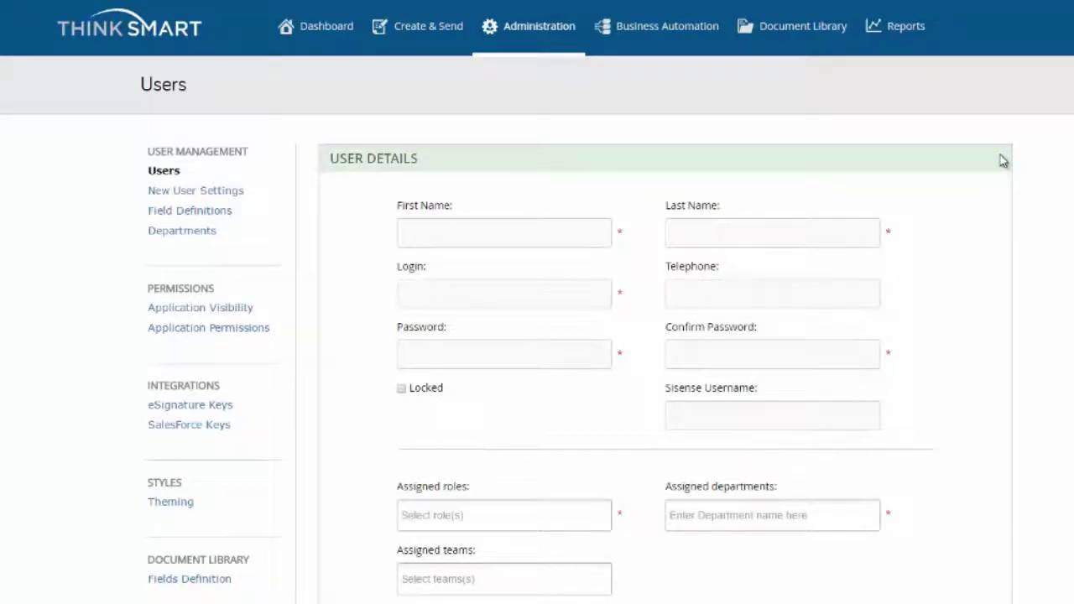
{"action": "left_click", "coordinate": [564, 231]}
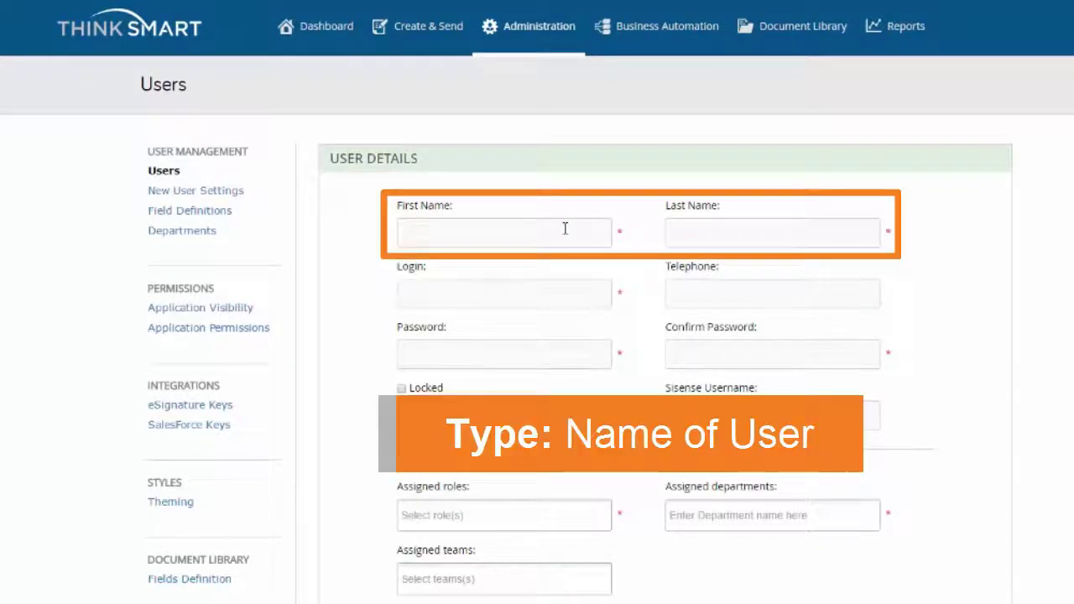
{"action": "type", "text": "New"}
{"action": "key", "text": "Tab"}
{"action": "type", "text": "User"}
{"action": "key", "text": "Tab"}
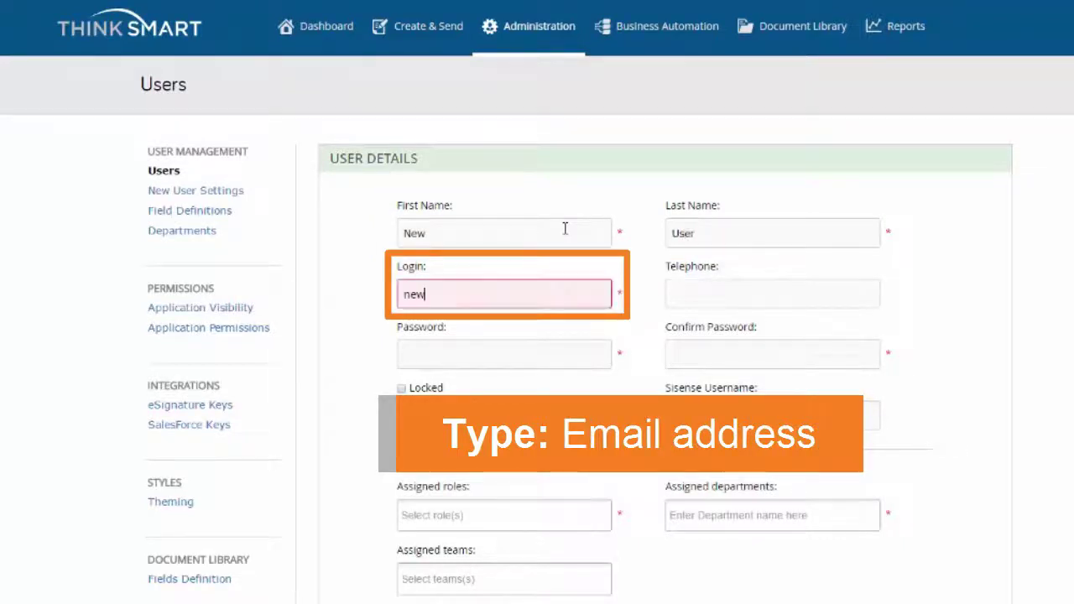
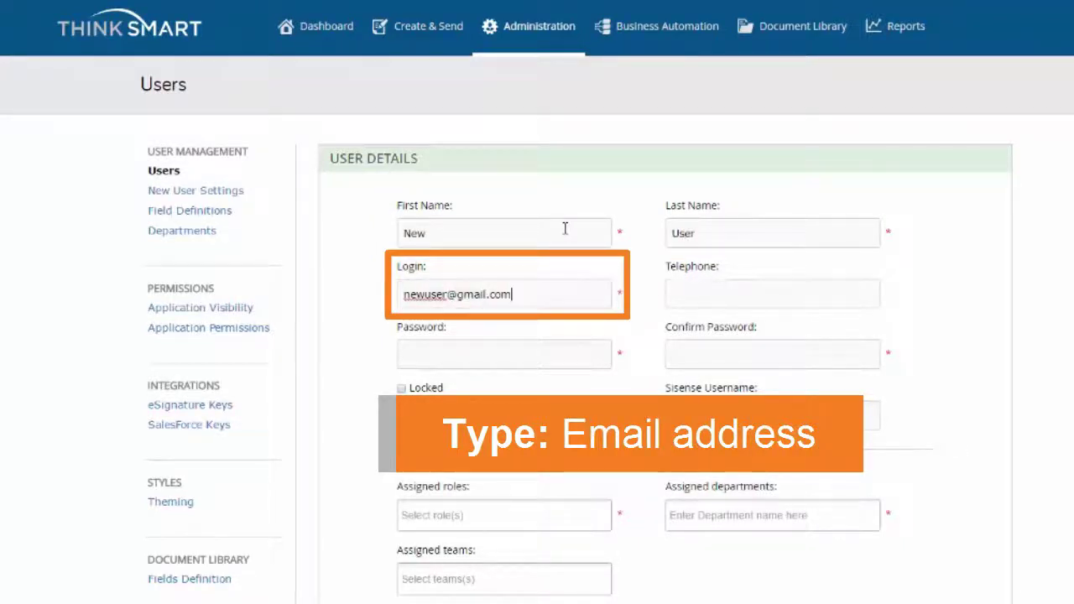
{"action": "key", "text": "Tab"}
{"action": "type", "text": "Password123"}
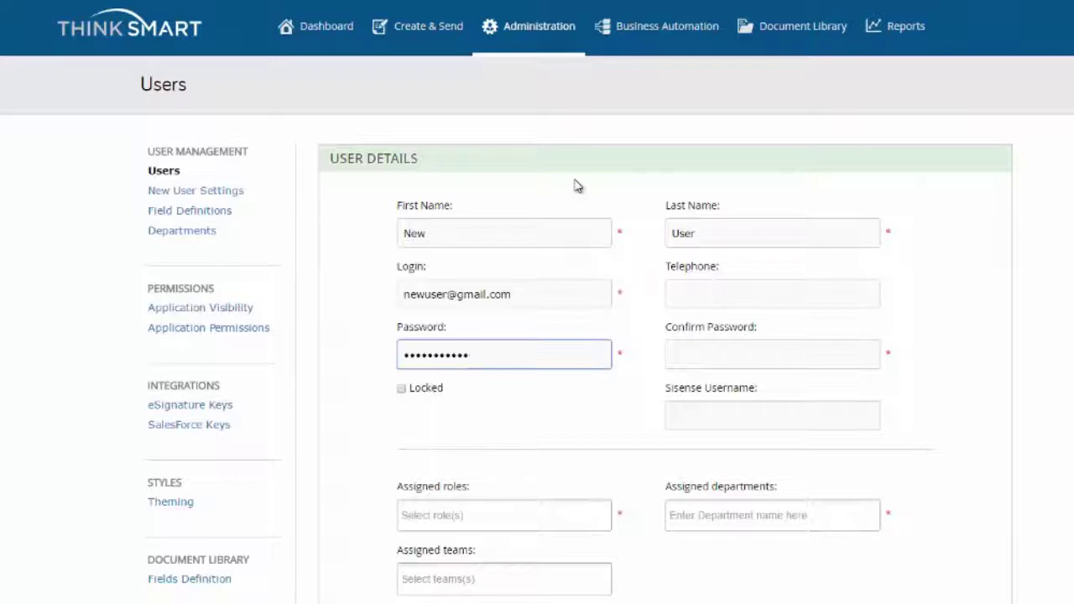
- Assign the new user the HR Manager role and the HR Department
{"action": "left_click", "coordinate": [509, 515]}
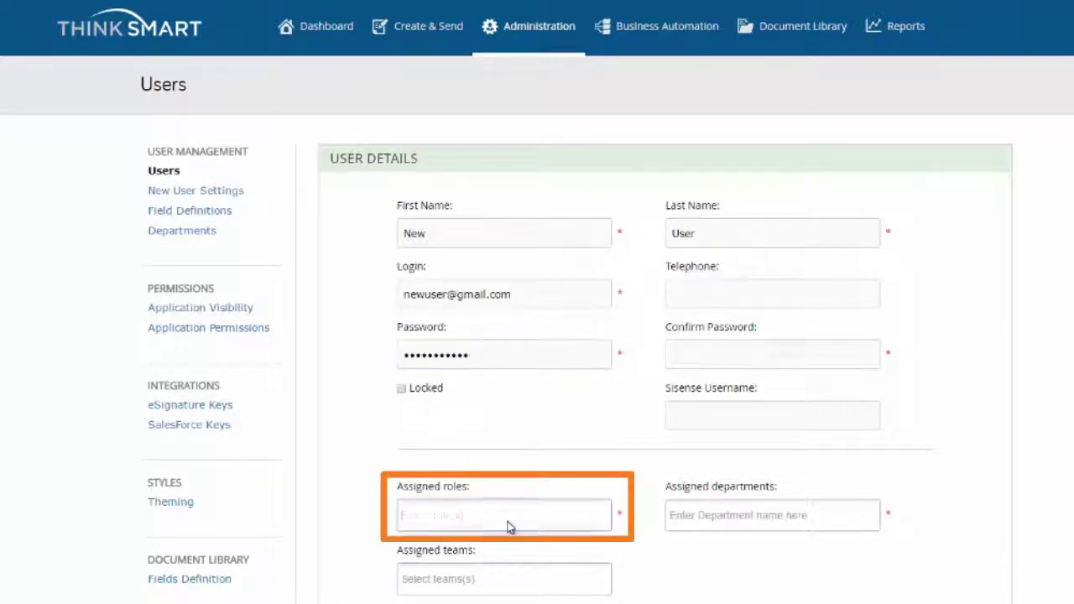
{"action": "left_click", "coordinate": [495, 543]}
{"action": "left_click", "coordinate": [689, 521]}
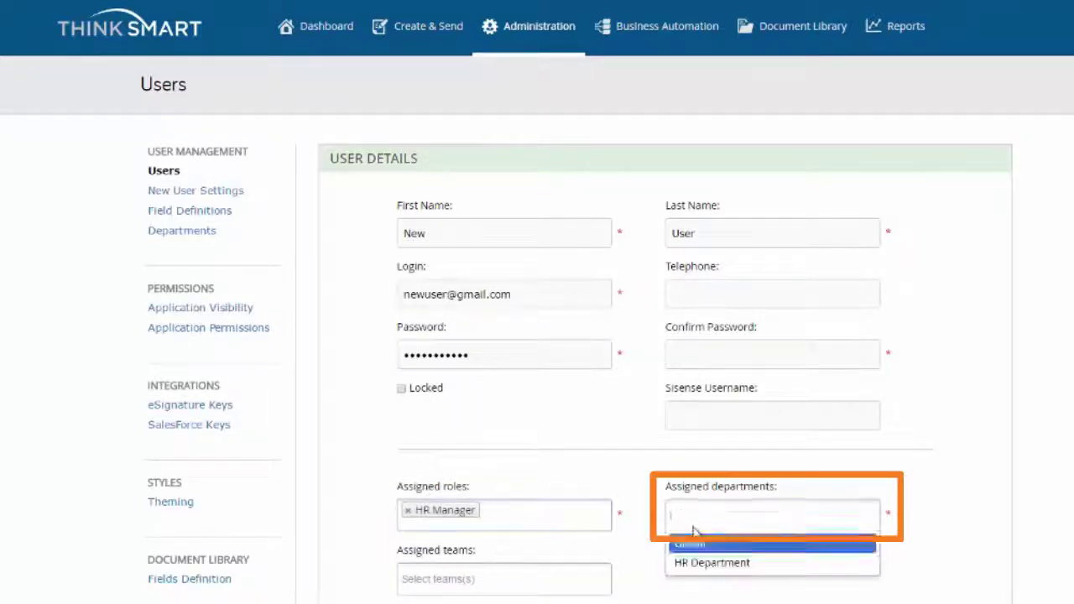
{"action": "left_click", "coordinate": [698, 564]}
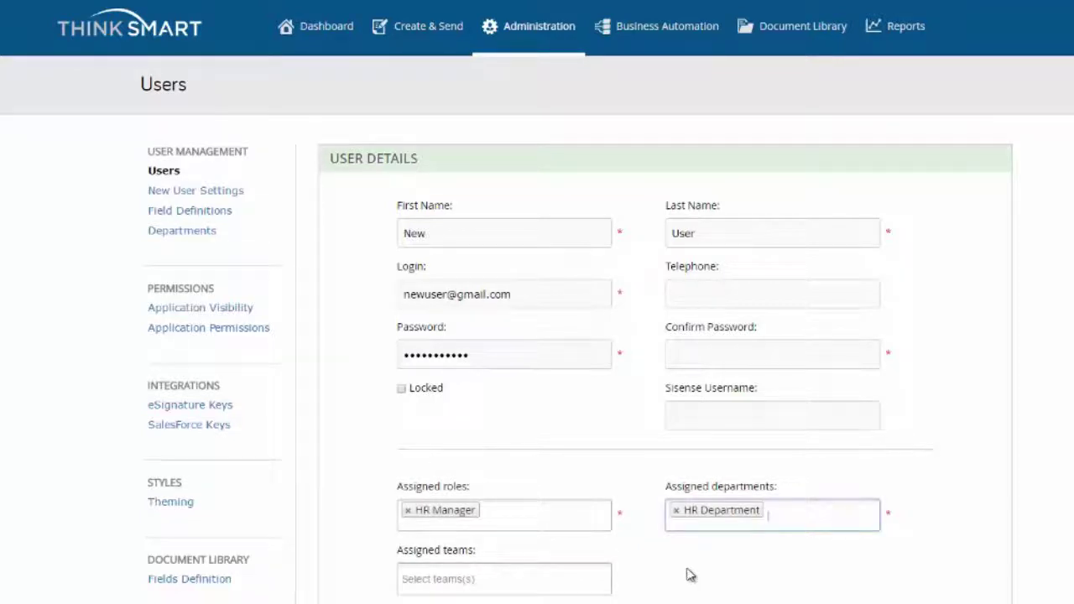
- Leave the Adobe Sign API key at --Select one--
{"action": "scroll", "coordinate": [686, 572], "scroll_direction": "down", "scroll_amount": 1}
{"action": "scroll", "coordinate": [684, 574], "scroll_direction": "down", "scroll_amount": 2}
{"action": "left_click", "coordinate": [564, 470]}
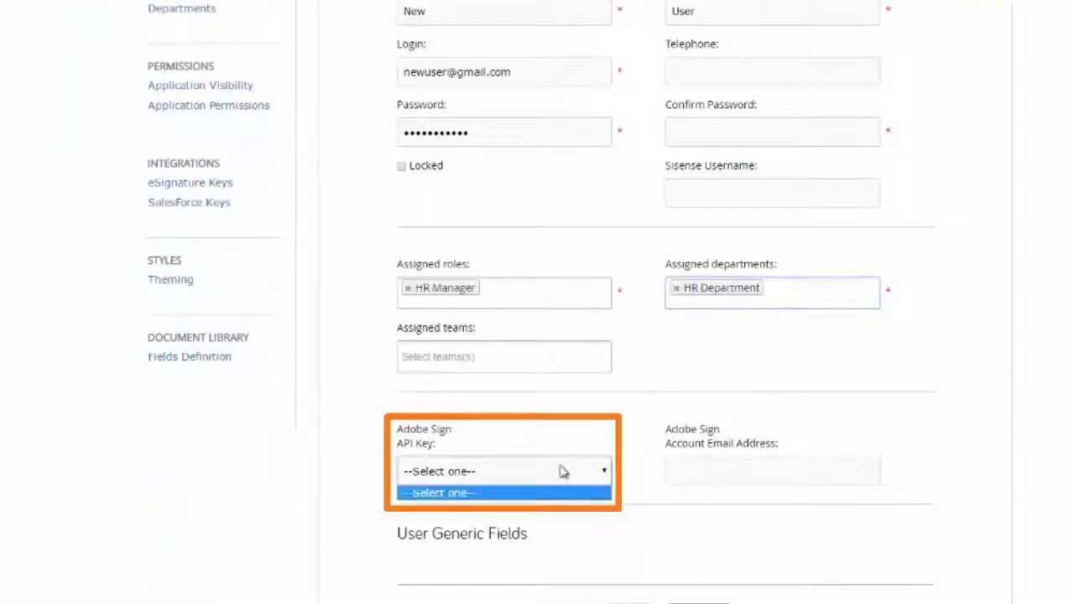
{"action": "left_click", "coordinate": [564, 471]}
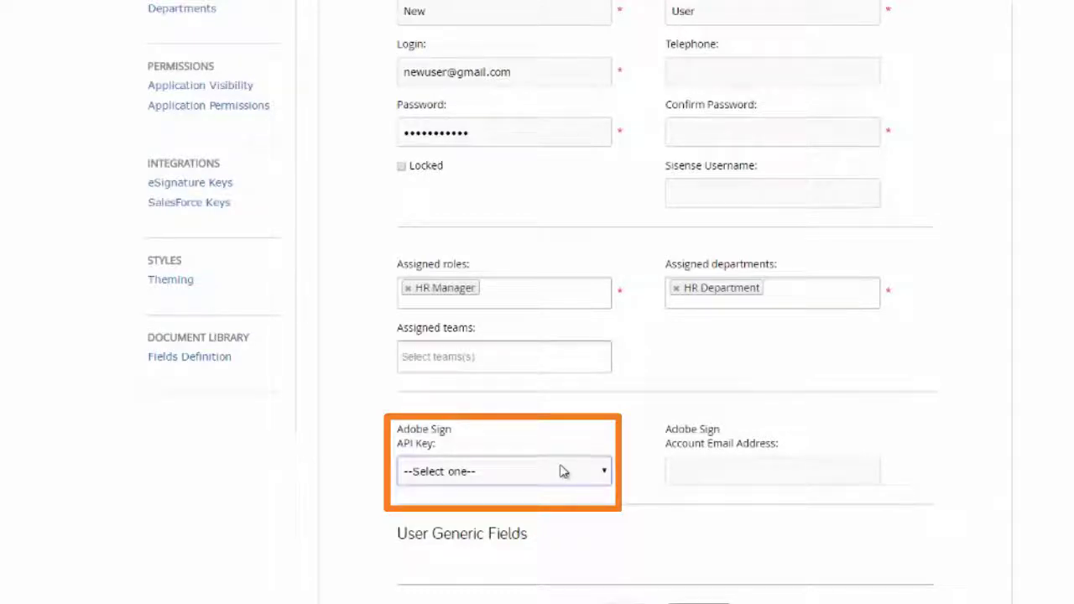
{"action": "scroll", "coordinate": [560, 436], "scroll_direction": "down", "scroll_amount": 1}
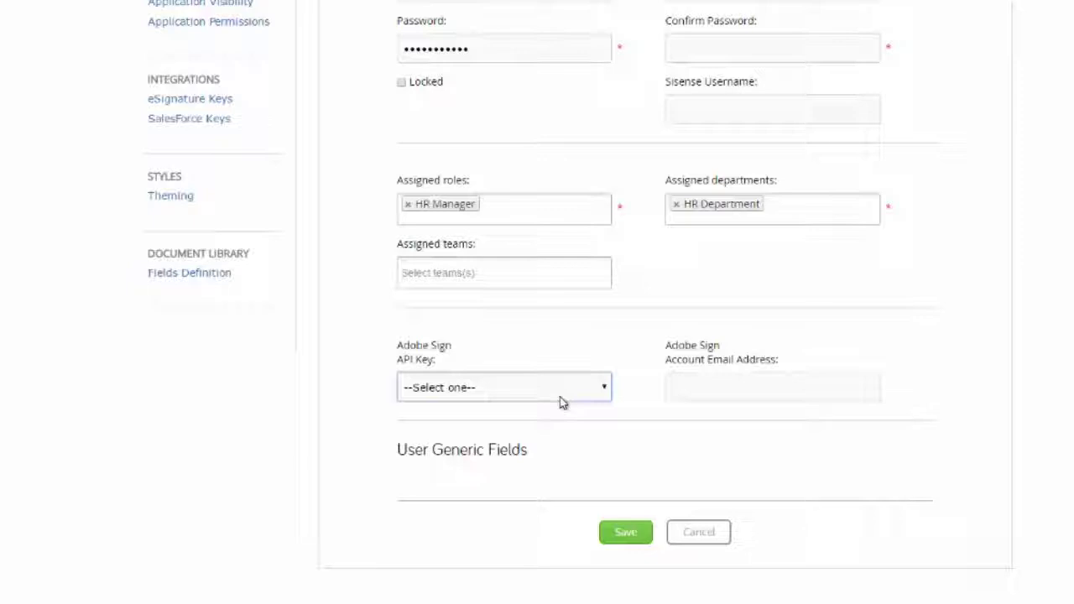
- After the mismatch error, fill Confirm Password with the password and save the user again
{"action": "left_click", "coordinate": [626, 533]}
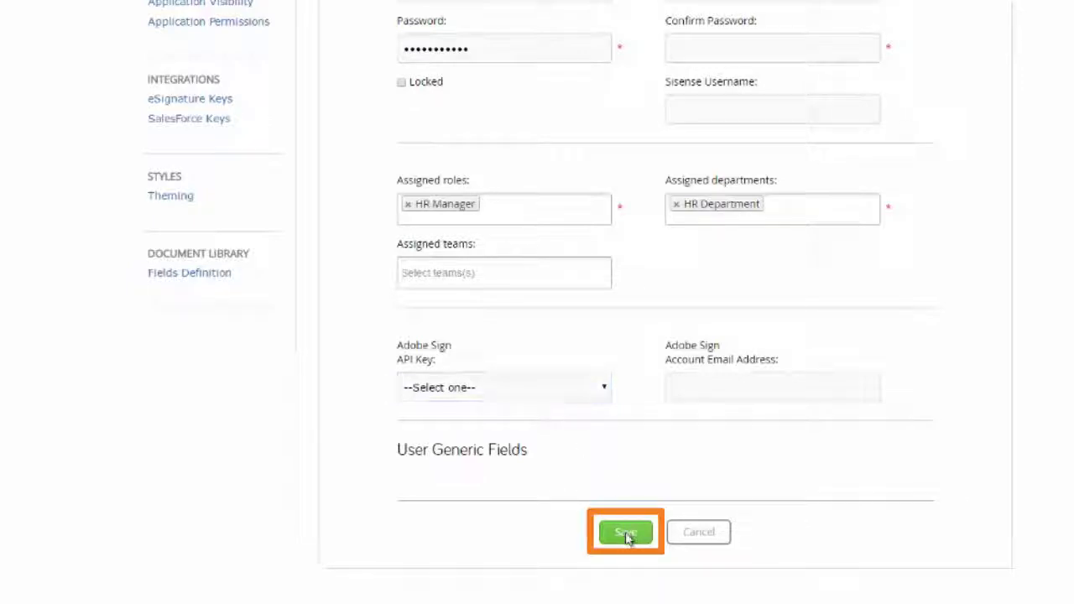
{"action": "scroll", "coordinate": [623, 540], "scroll_direction": "up", "scroll_amount": 3}
{"action": "left_click", "coordinate": [724, 275]}
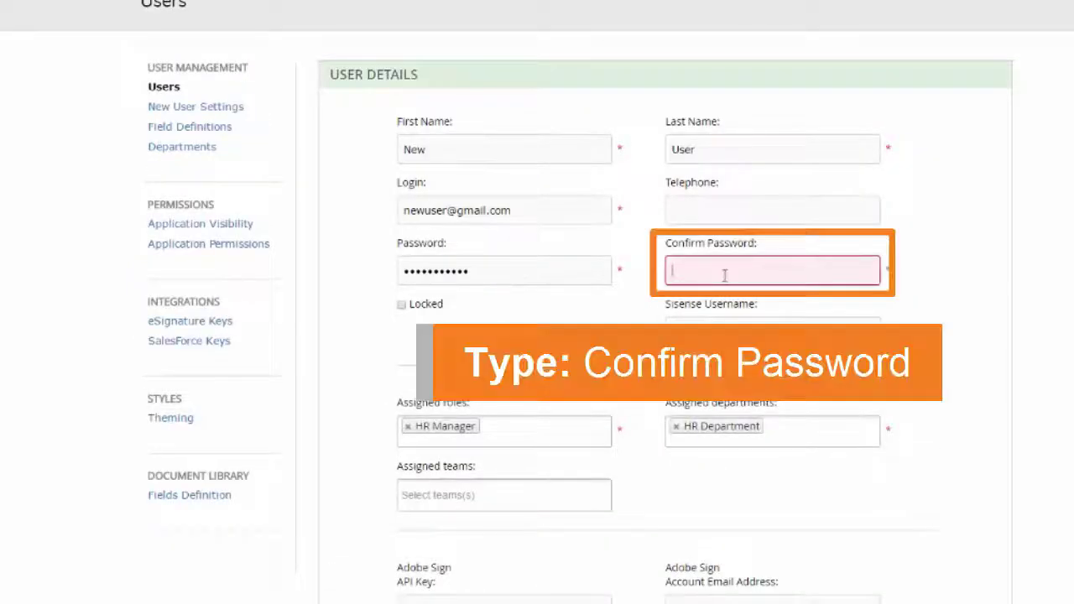
{"action": "type", "text": "••••••••••"}
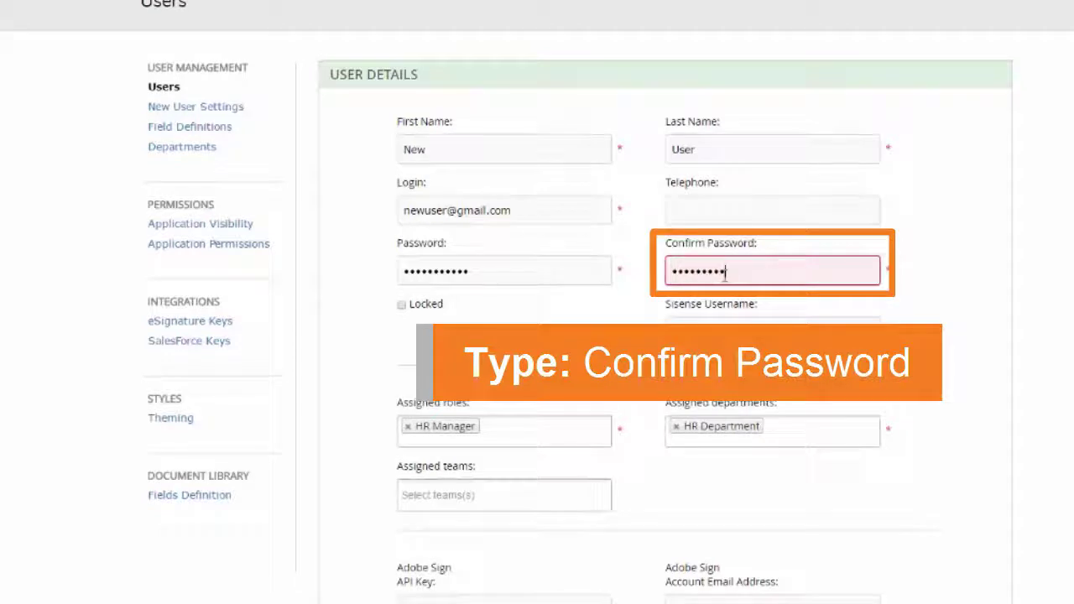
{"action": "type", "text": "•"}
{"action": "scroll", "coordinate": [725, 277], "scroll_direction": "down", "scroll_amount": 3}
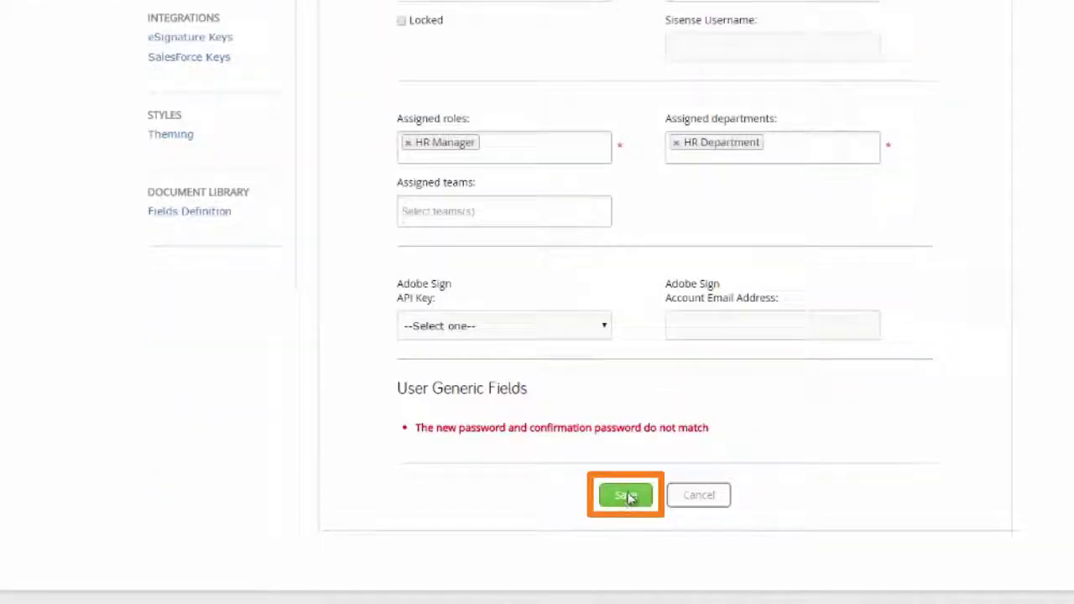
{"action": "left_click", "coordinate": [627, 497]}
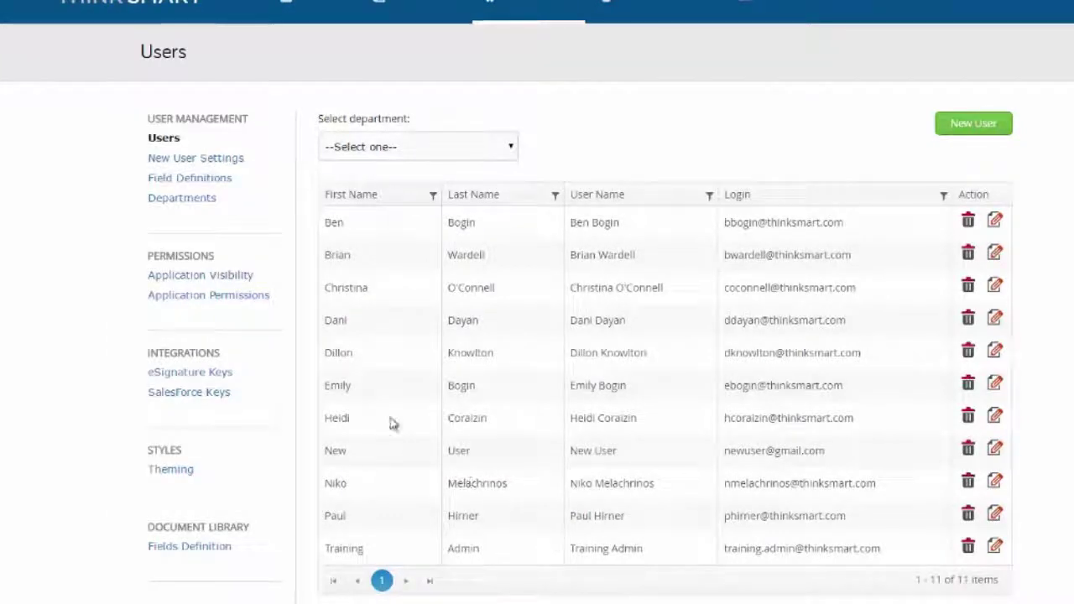
- In Field Definitions, add a user field with code DOB and label Date of Birth
{"action": "left_click", "coordinate": [235, 180]}
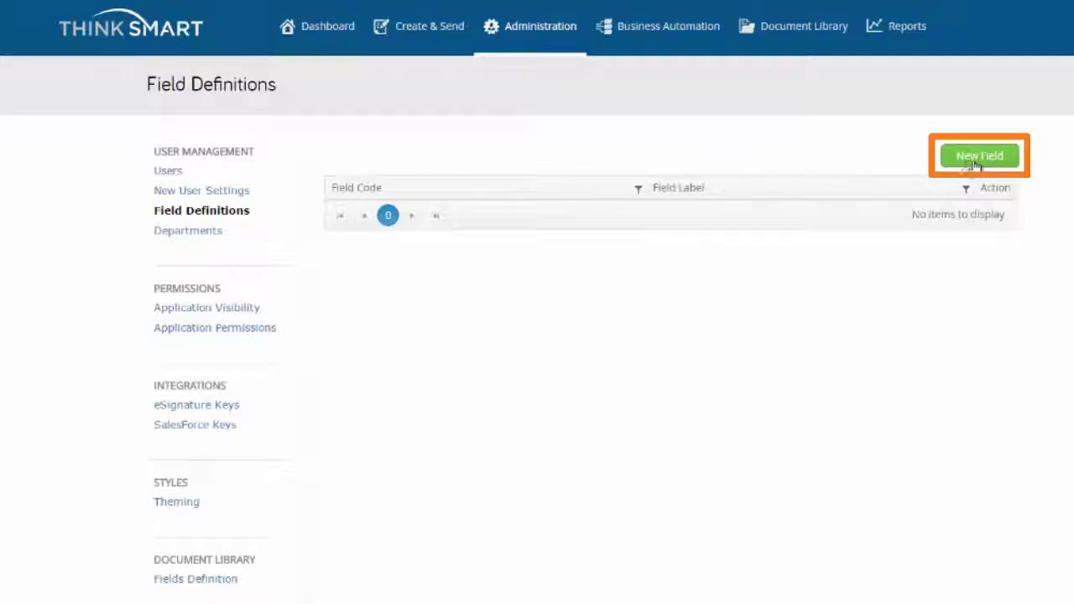
{"action": "left_click", "coordinate": [974, 161]}
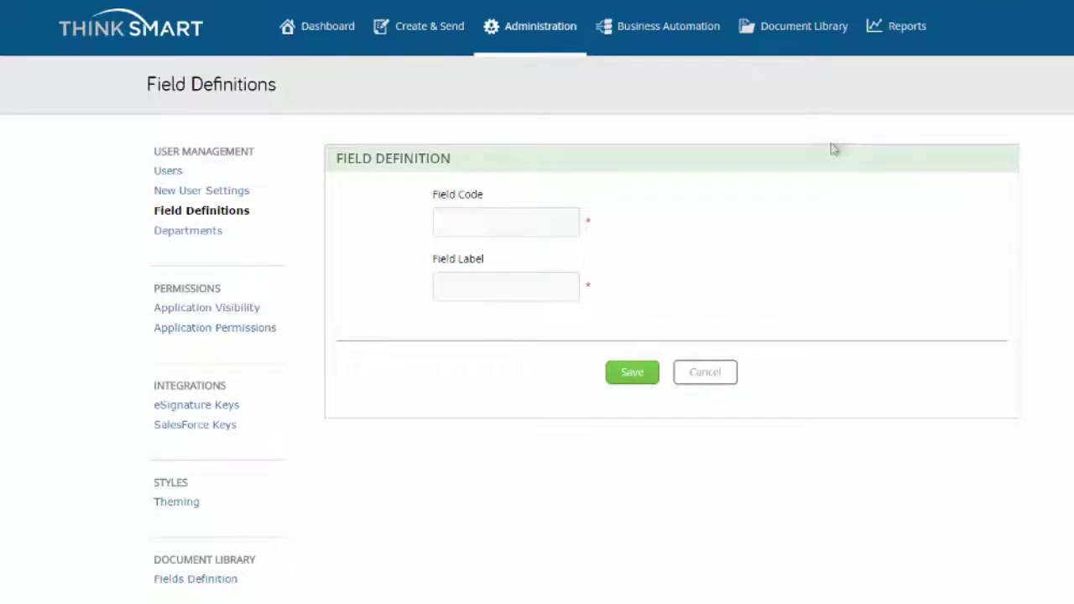
{"action": "left_click", "coordinate": [504, 231]}
{"action": "type", "text": "DOB"}
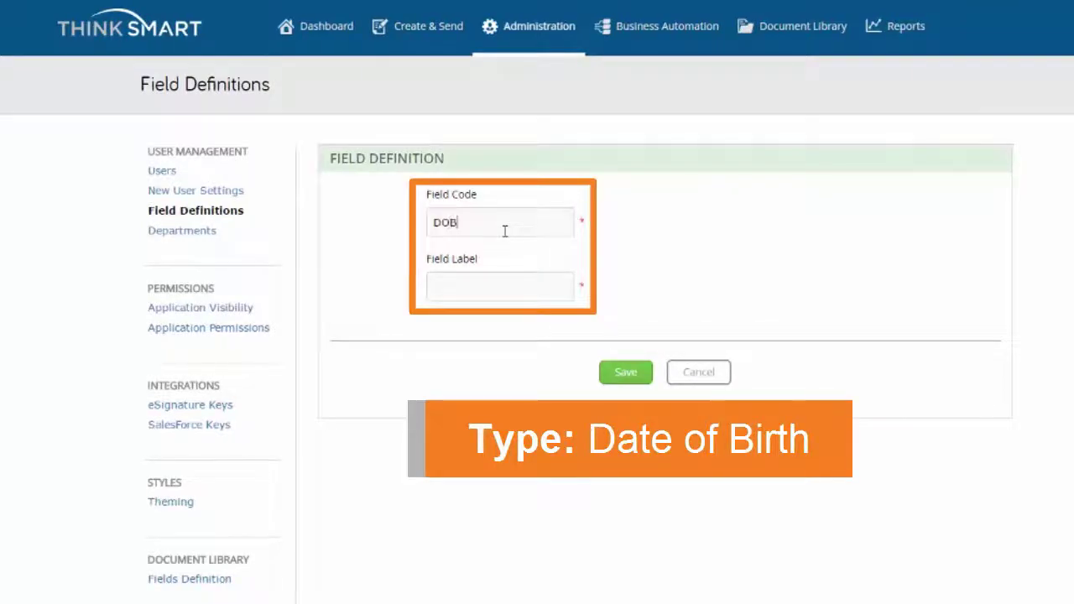
{"action": "key", "text": "Tab"}
{"action": "type", "text": "Date of Birth"}
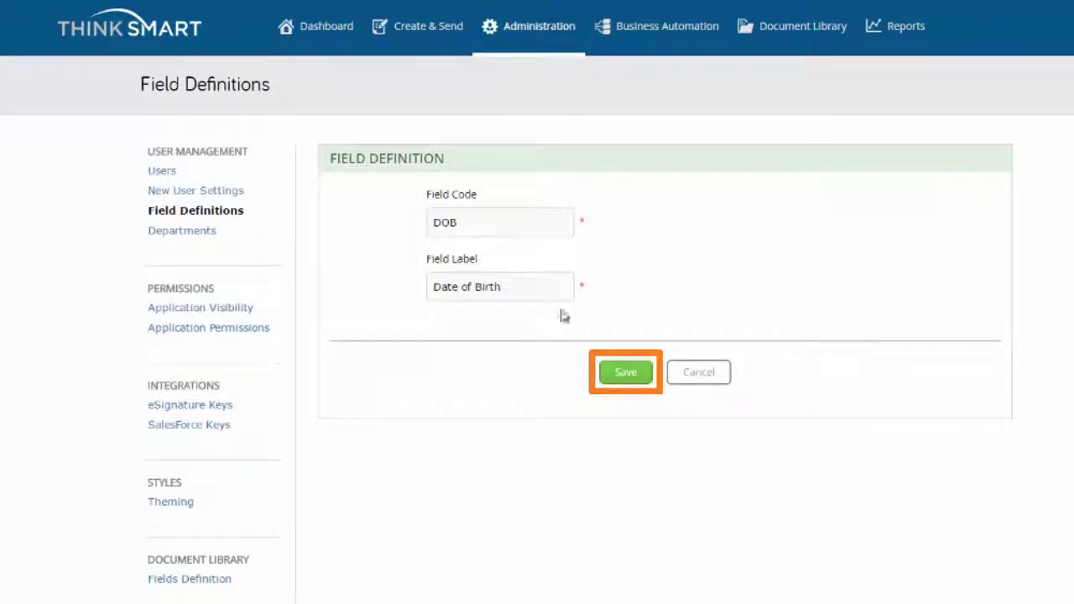
{"action": "left_click", "coordinate": [621, 376]}
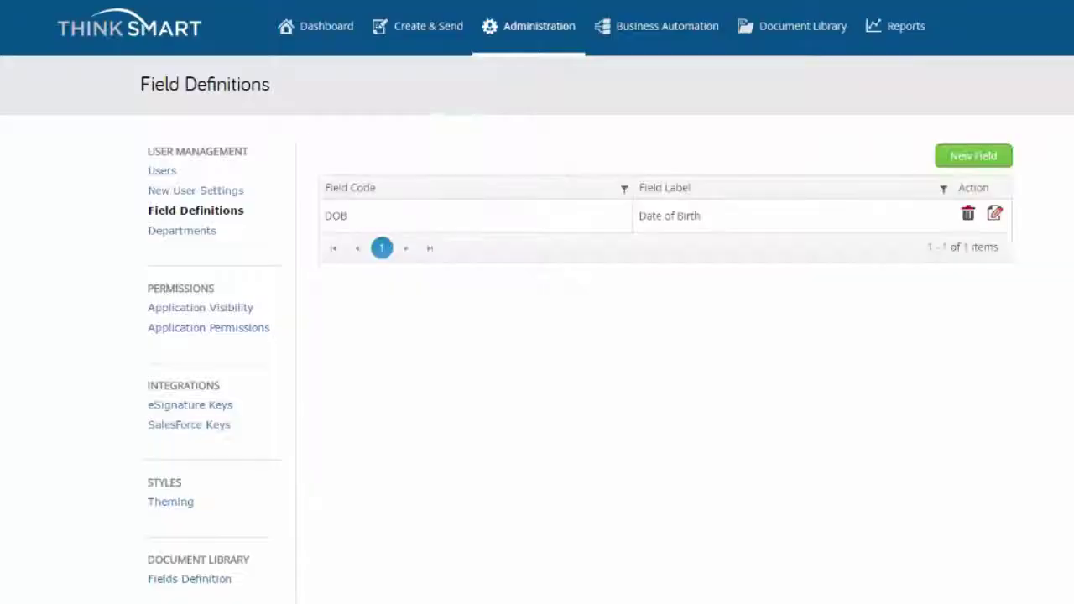
- Edit New User in the Users list and save Date of Birth as 8/25/1994
{"action": "left_click", "coordinate": [175, 171]}
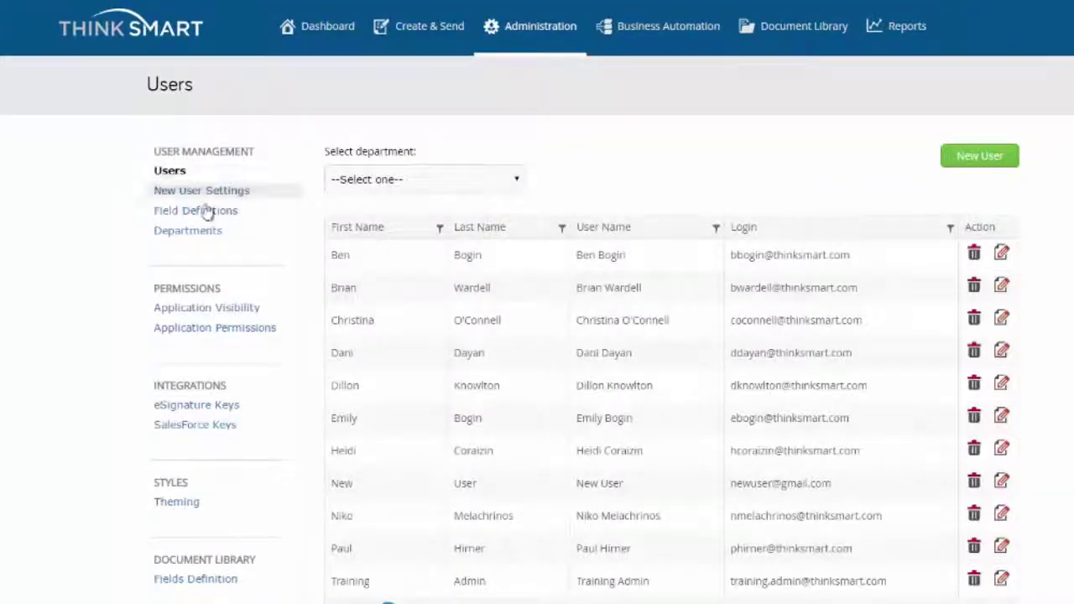
{"action": "left_click", "coordinate": [1002, 481]}
{"action": "scroll", "coordinate": [931, 470], "scroll_direction": "down", "scroll_amount": 4}
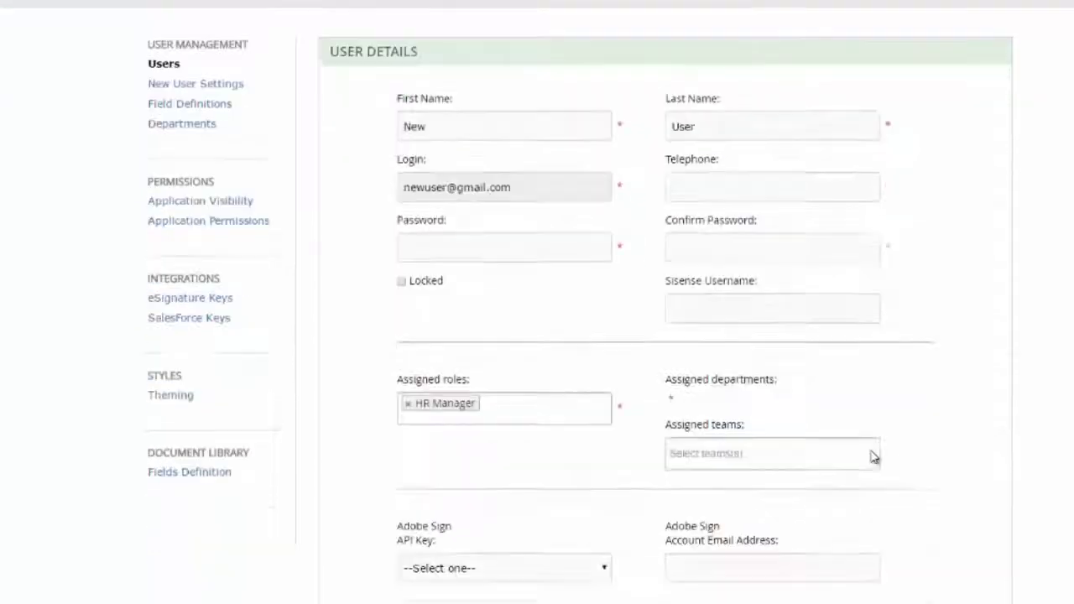
{"action": "left_click", "coordinate": [549, 476]}
{"action": "type", "text": "8/25/1994"}
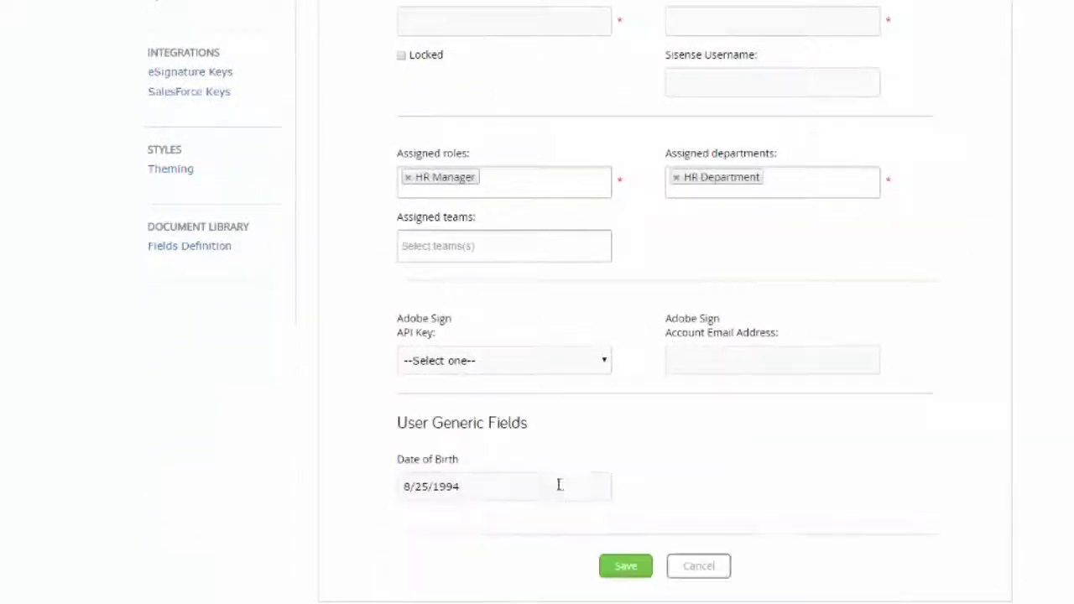
{"action": "left_click", "coordinate": [625, 566]}
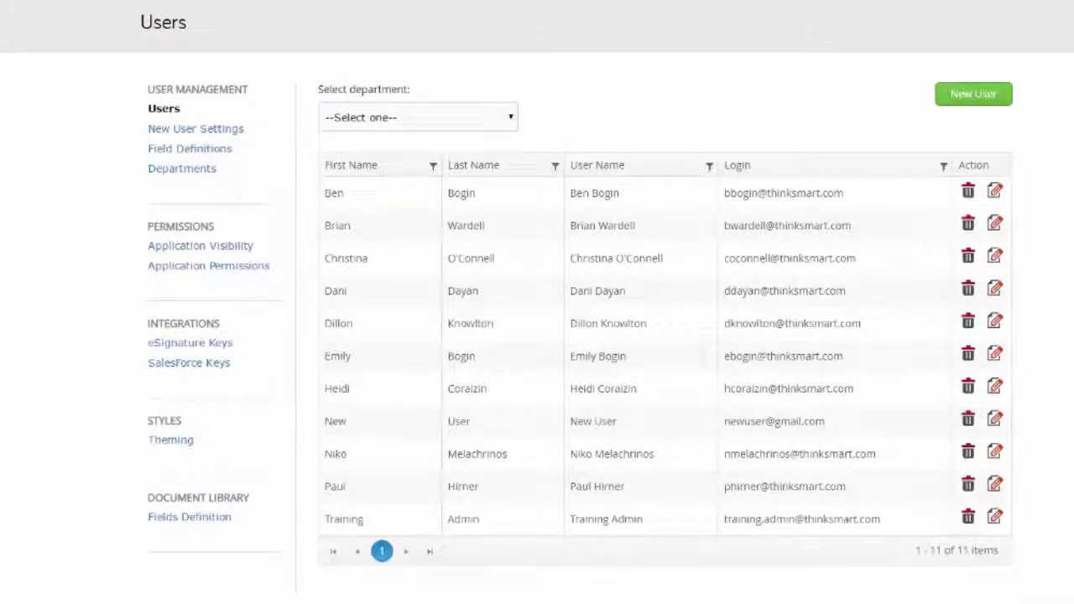
- Add a department named New Department with the description New Department
{"action": "left_click", "coordinate": [210, 171]}
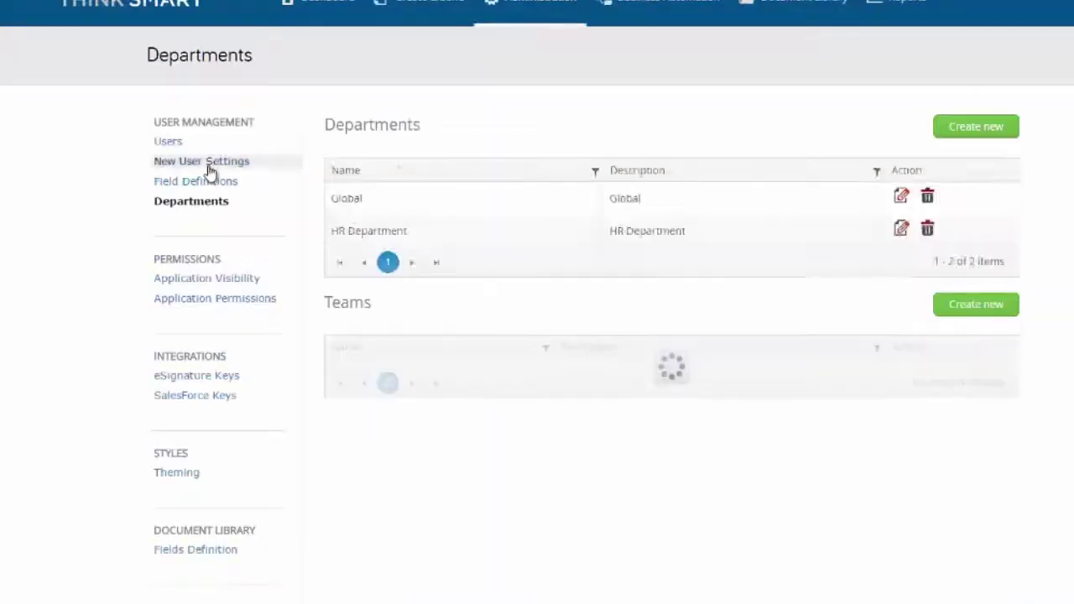
{"action": "left_click", "coordinate": [963, 135]}
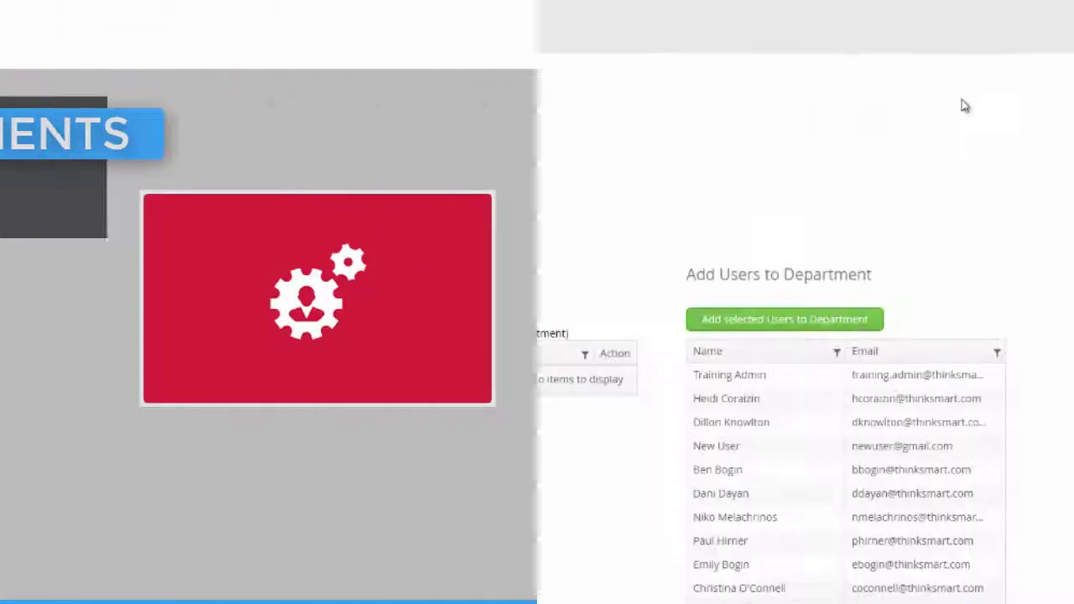
{"action": "type", "text": "New Department"}
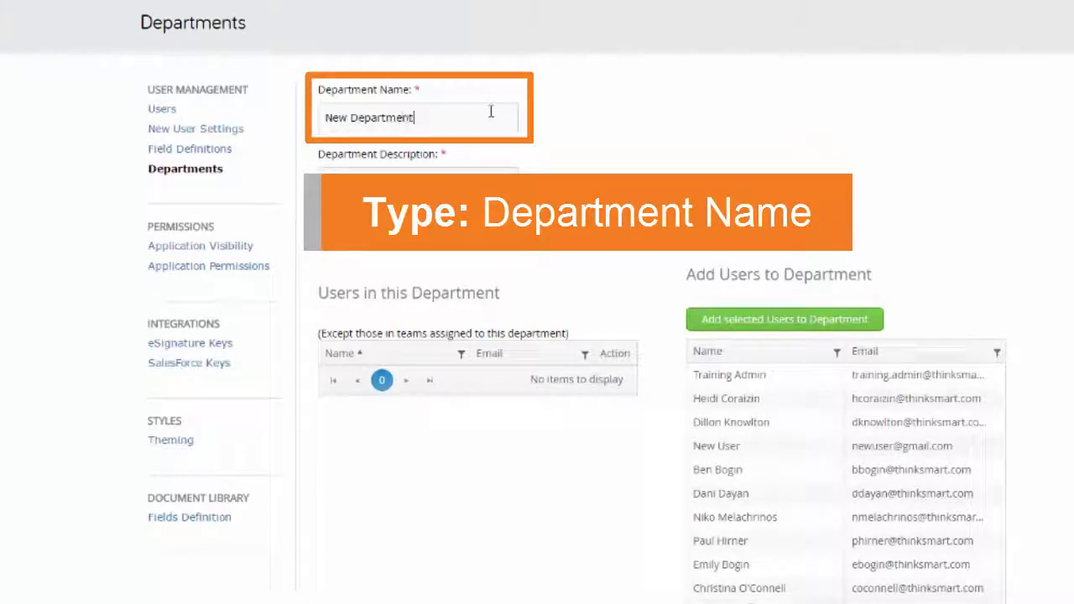
{"action": "left_click", "coordinate": [501, 172]}
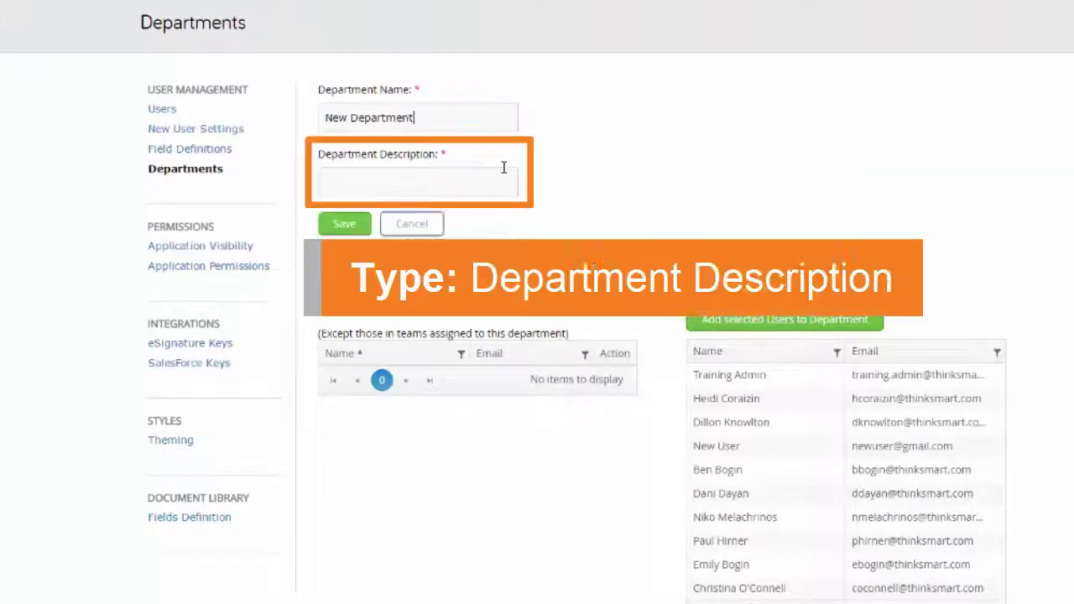
{"action": "type", "text": "New Department"}
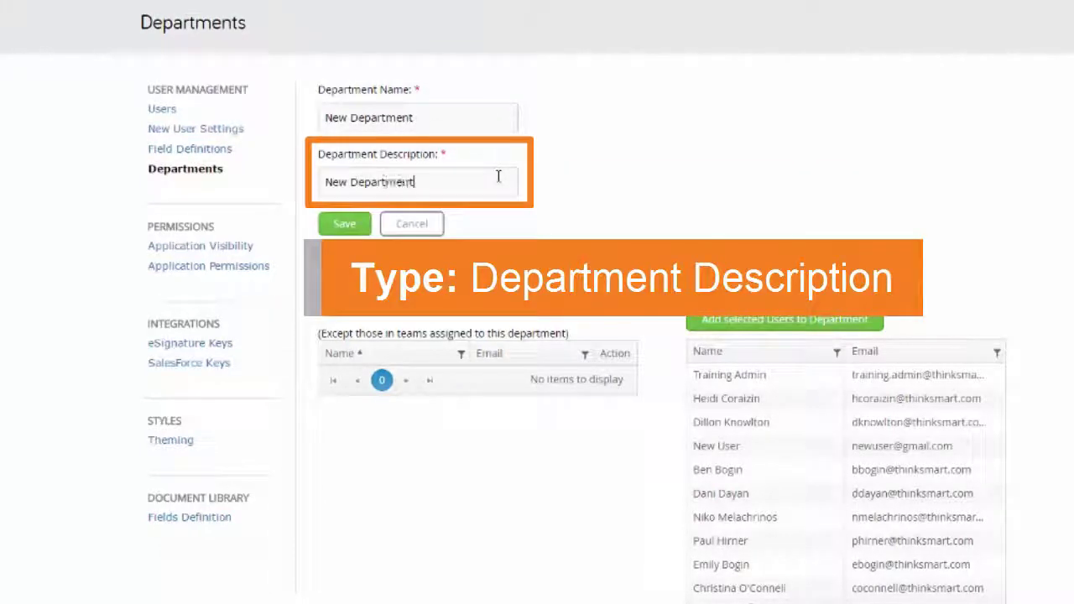
{"action": "left_click", "coordinate": [364, 230]}
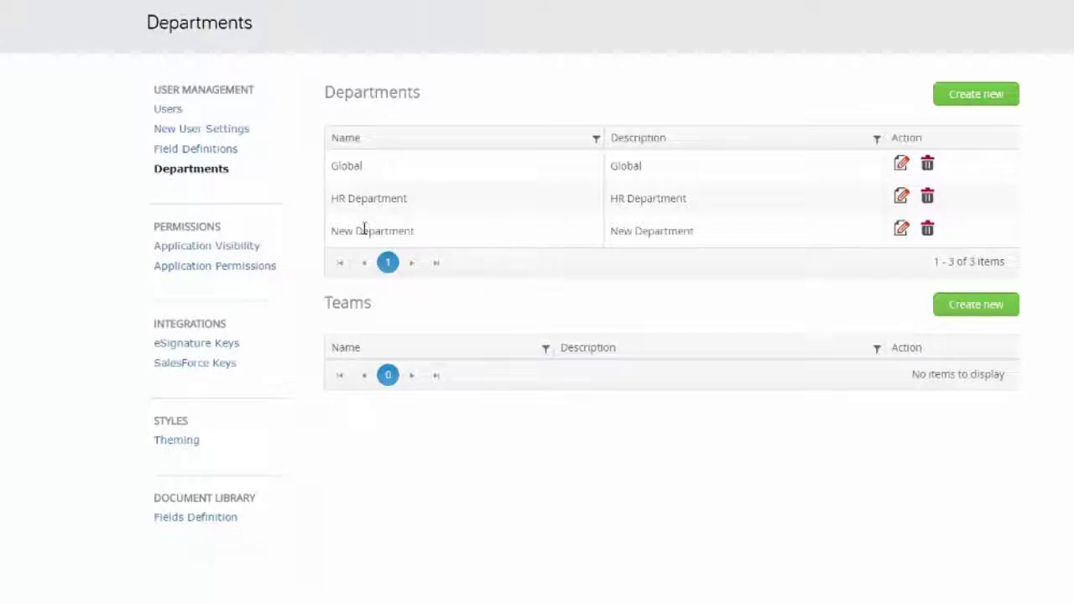
- Under Application Visibility, create and save a role named New Role
{"action": "left_click", "coordinate": [218, 245]}
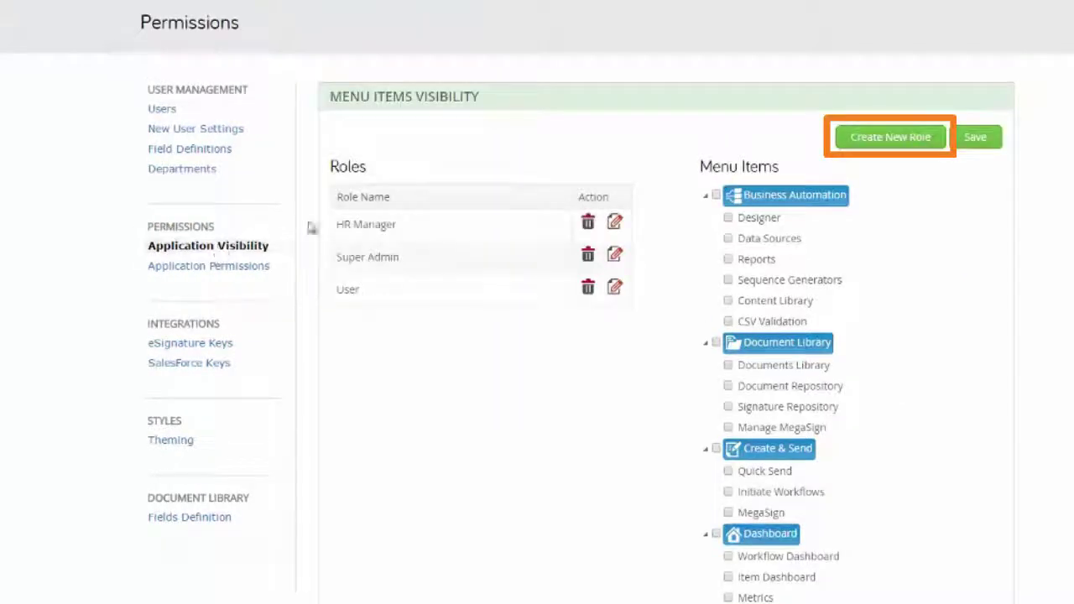
{"action": "left_click", "coordinate": [877, 142]}
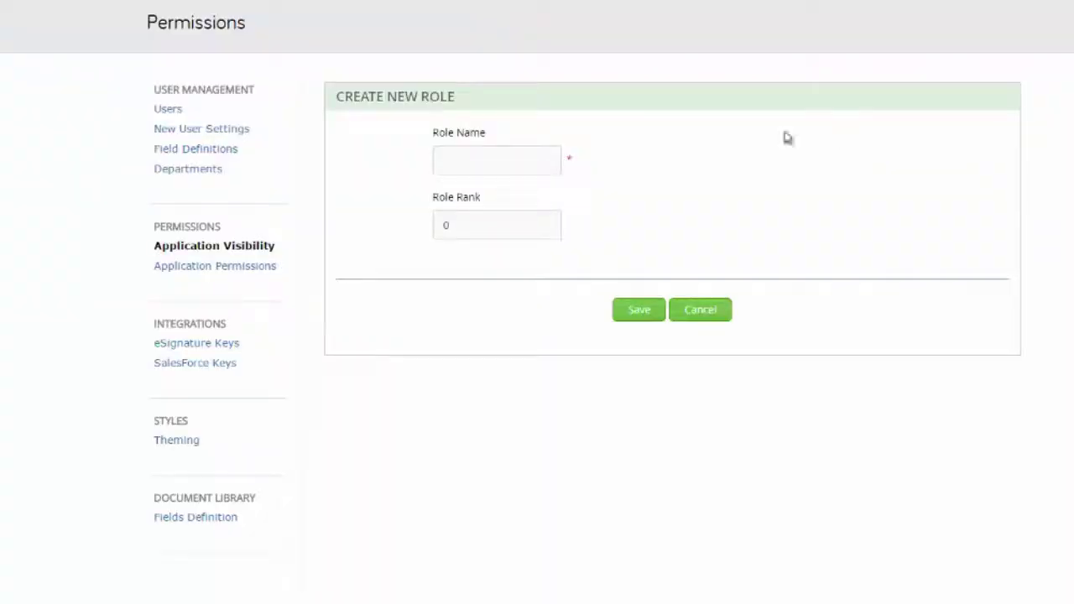
{"action": "left_click", "coordinate": [532, 159]}
{"action": "type", "text": "New Role"}
{"action": "left_click", "coordinate": [640, 311]}
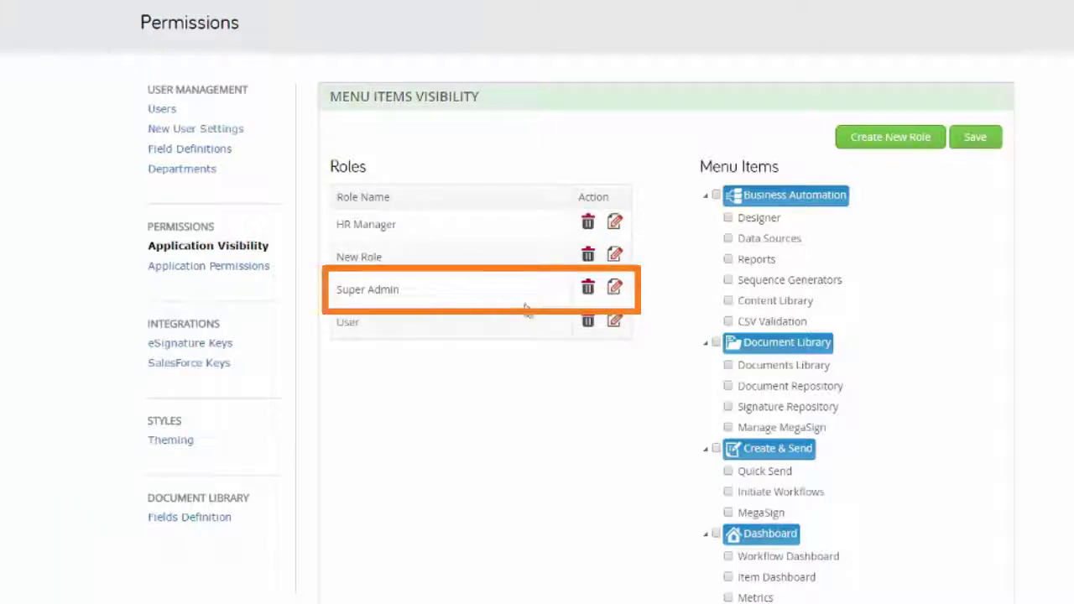
- Tick the Dashboard and Business Automation menu items for New Role and save
{"action": "left_click", "coordinate": [458, 288]}
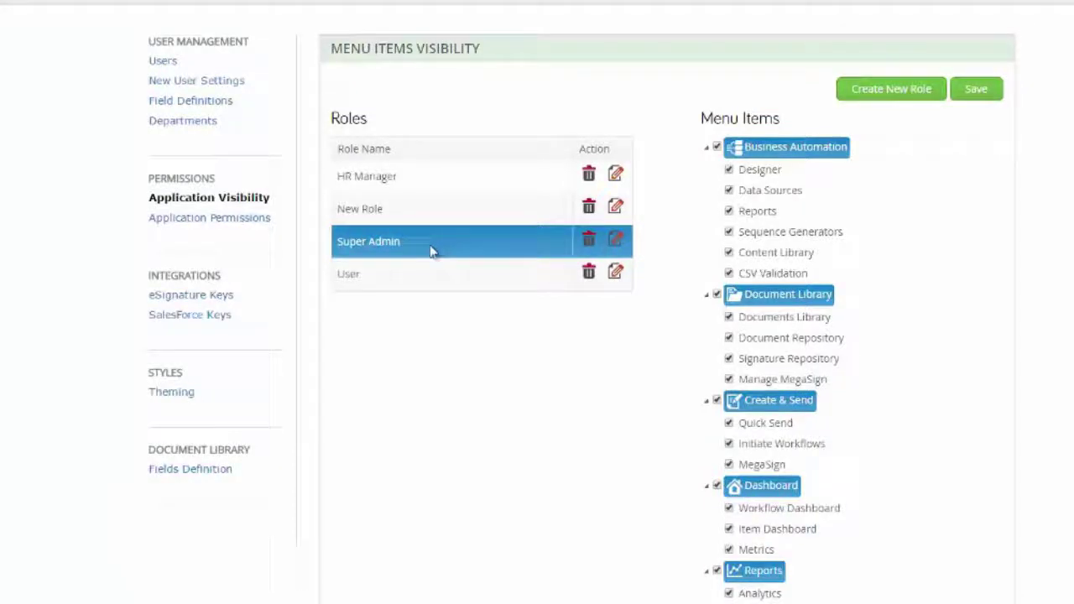
{"action": "left_click", "coordinate": [419, 218]}
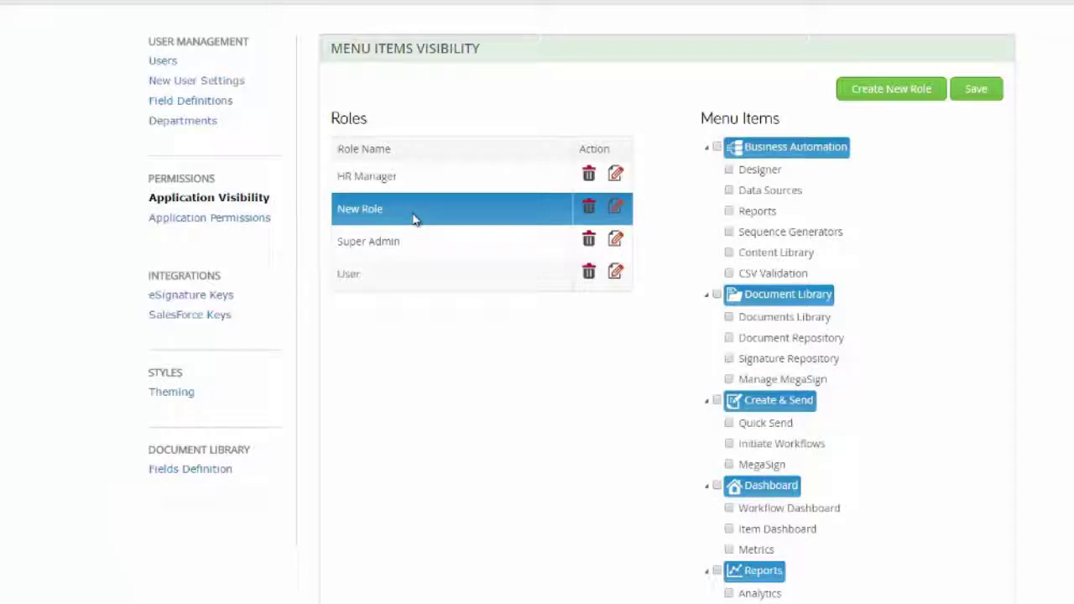
{"action": "left_click", "coordinate": [716, 485]}
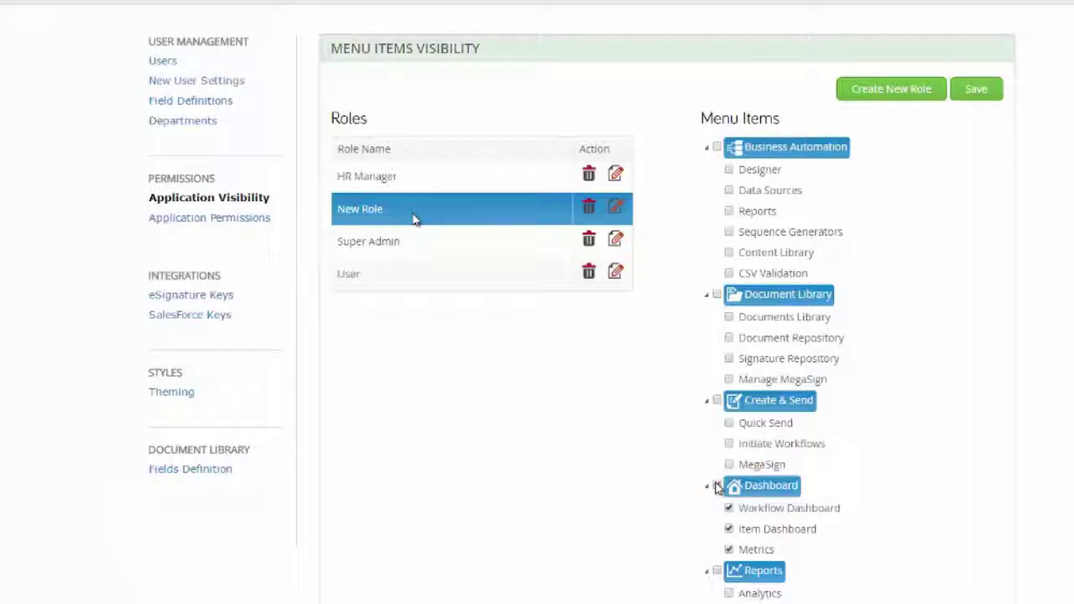
{"action": "left_click", "coordinate": [717, 148]}
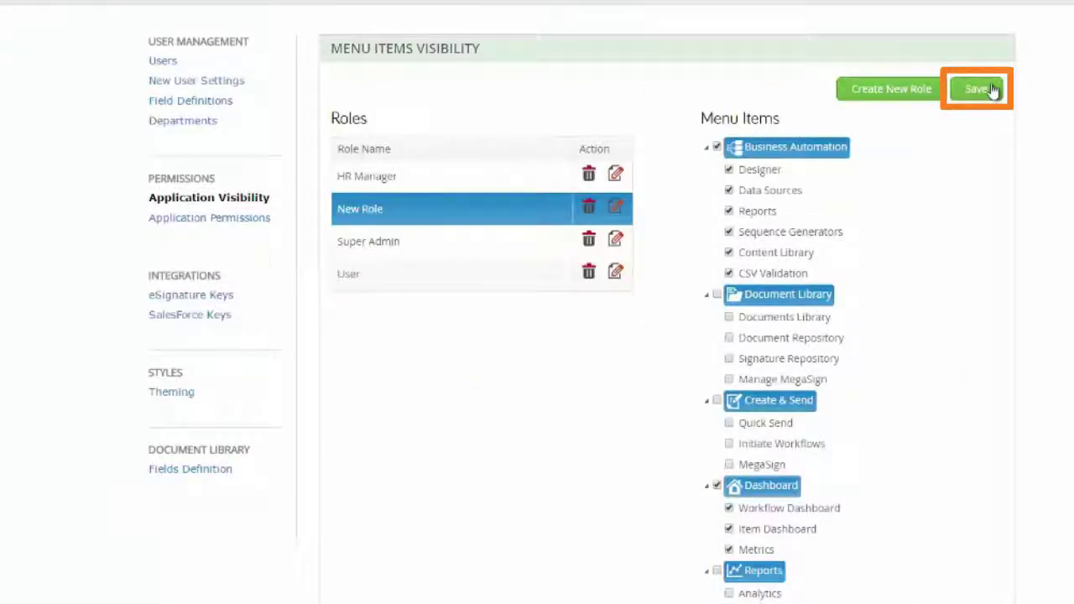
{"action": "left_click", "coordinate": [994, 90]}
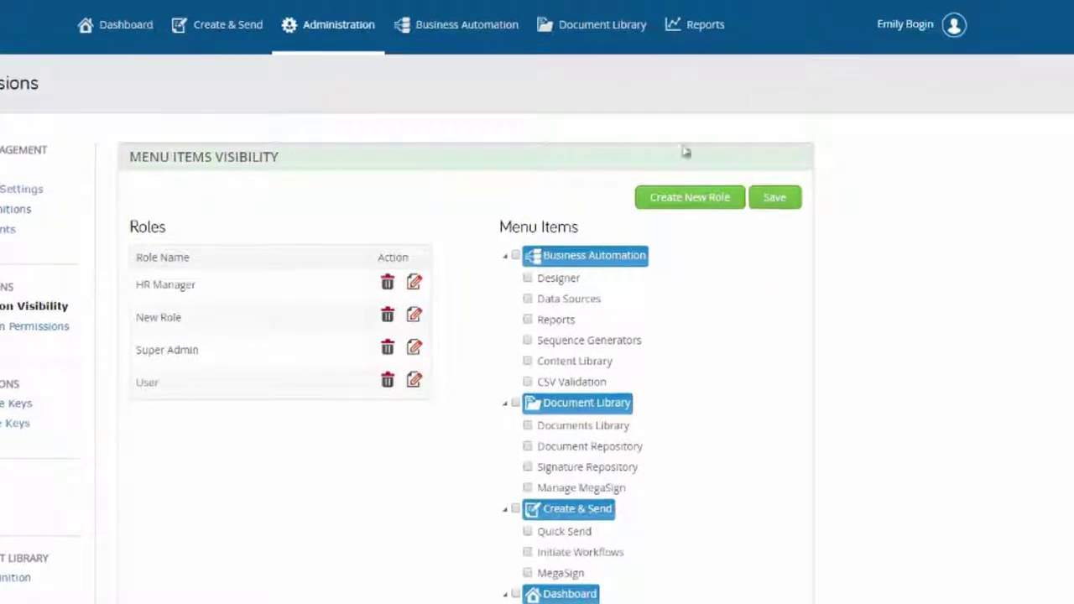
- Check a new workflow's permissions, close them, then open Administration's Application Permissions page
{"action": "left_click", "coordinate": [480, 29]}
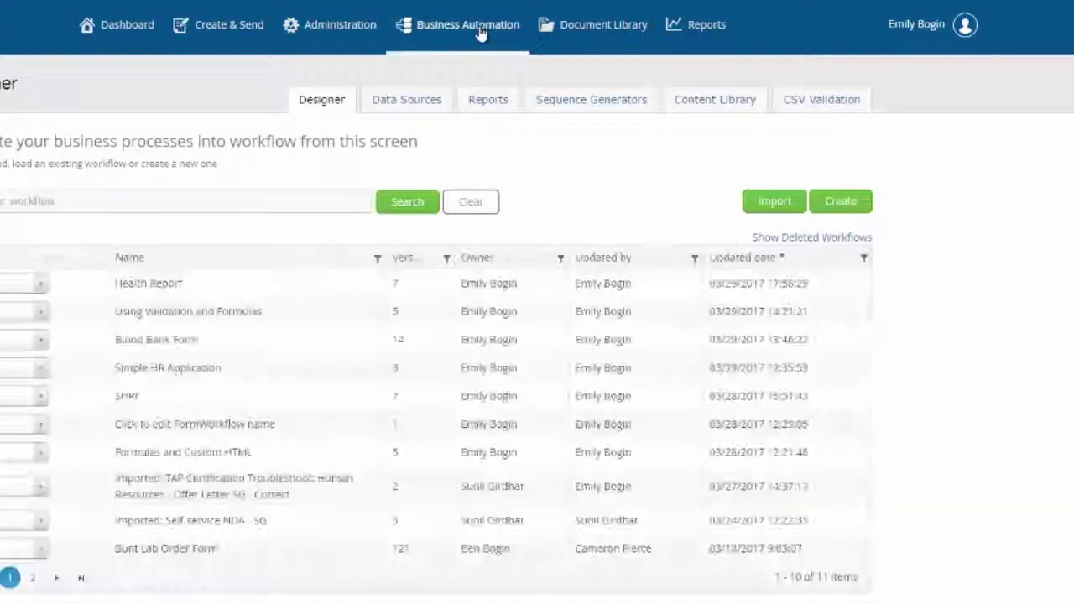
{"action": "left_click", "coordinate": [839, 201]}
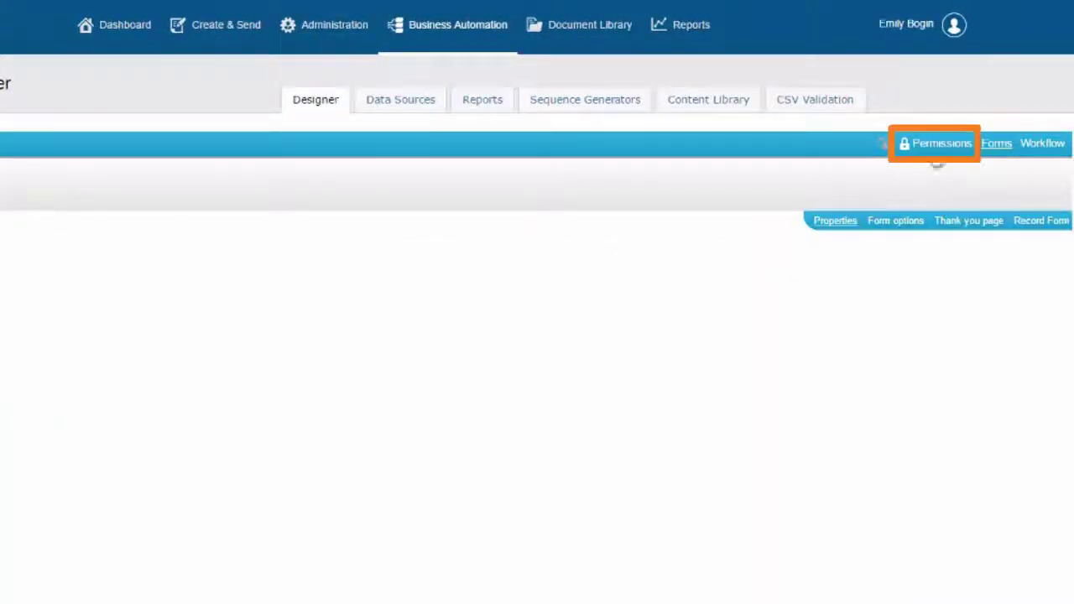
{"action": "left_click", "coordinate": [938, 144]}
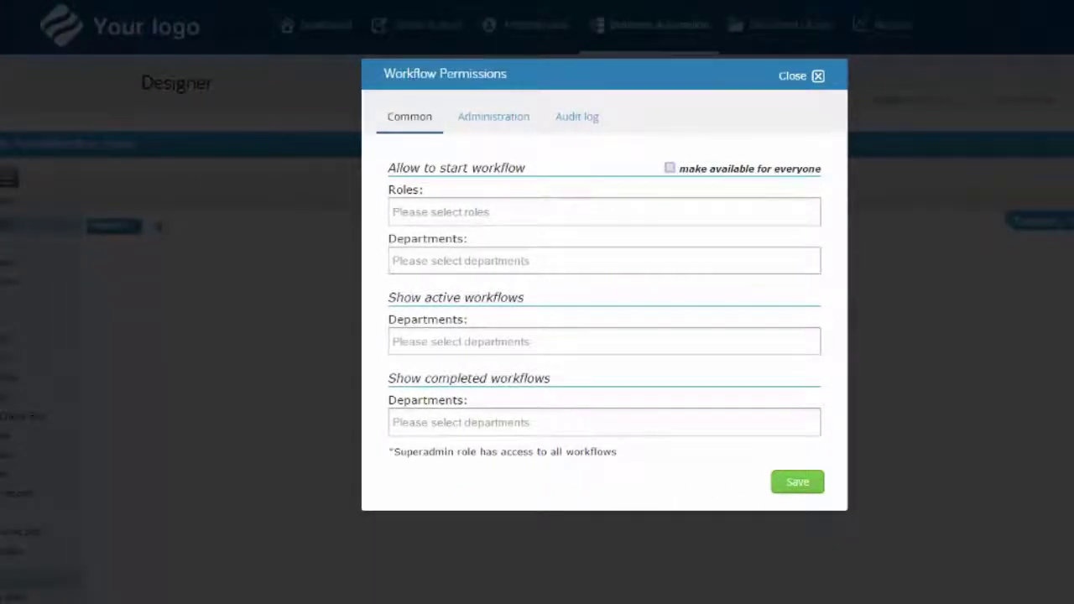
{"action": "left_click", "coordinate": [801, 76]}
{"action": "left_click", "coordinate": [524, 24]}
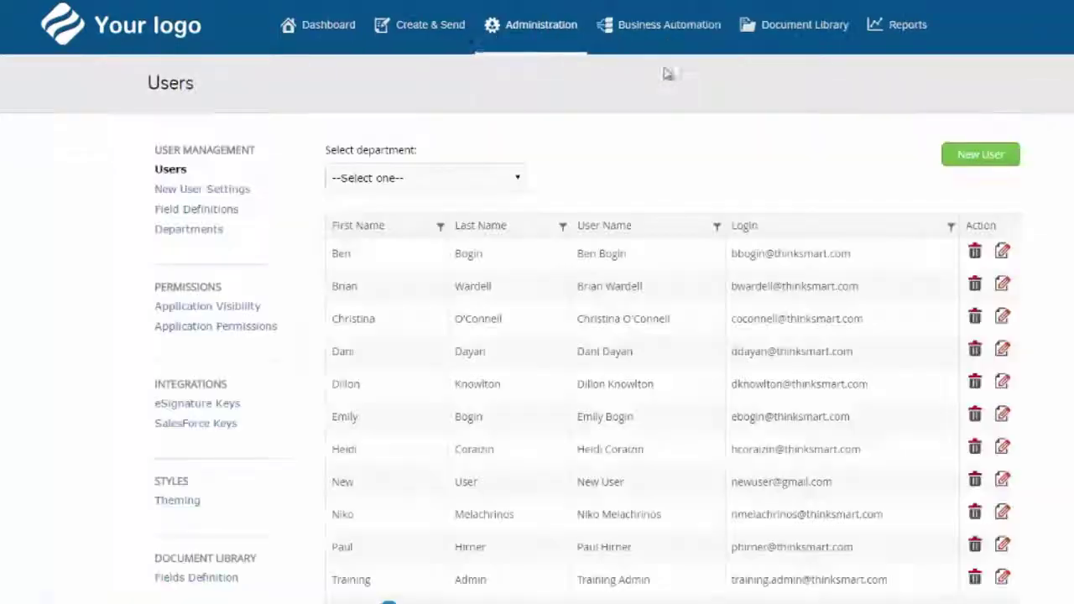
{"action": "left_click", "coordinate": [281, 327]}
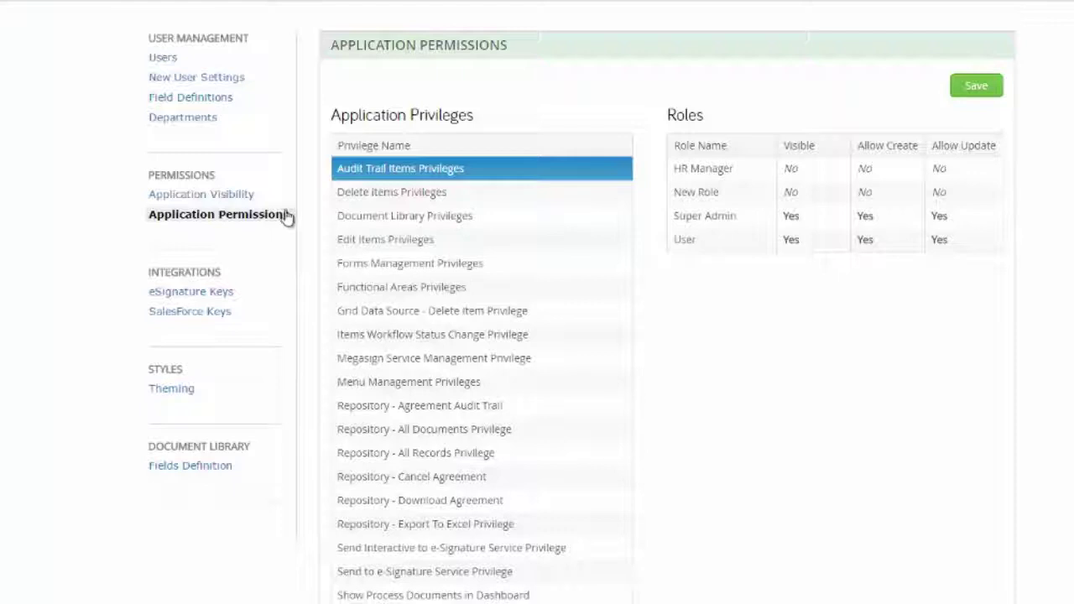
{"action": "left_click", "coordinate": [386, 310]}
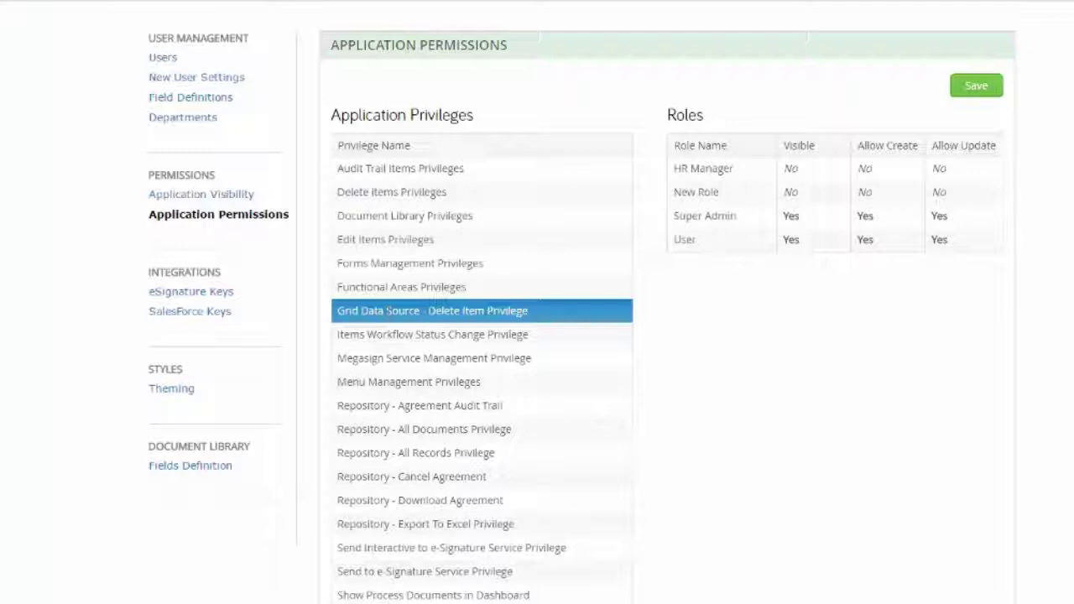
{"action": "left_click", "coordinate": [387, 453]}
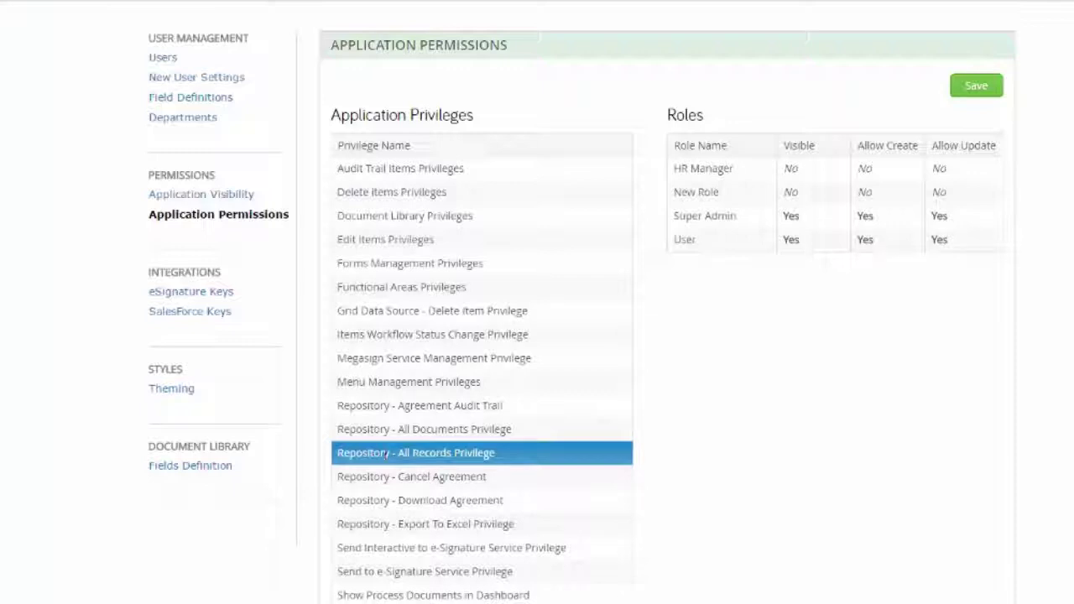
{"action": "left_click", "coordinate": [460, 169]}
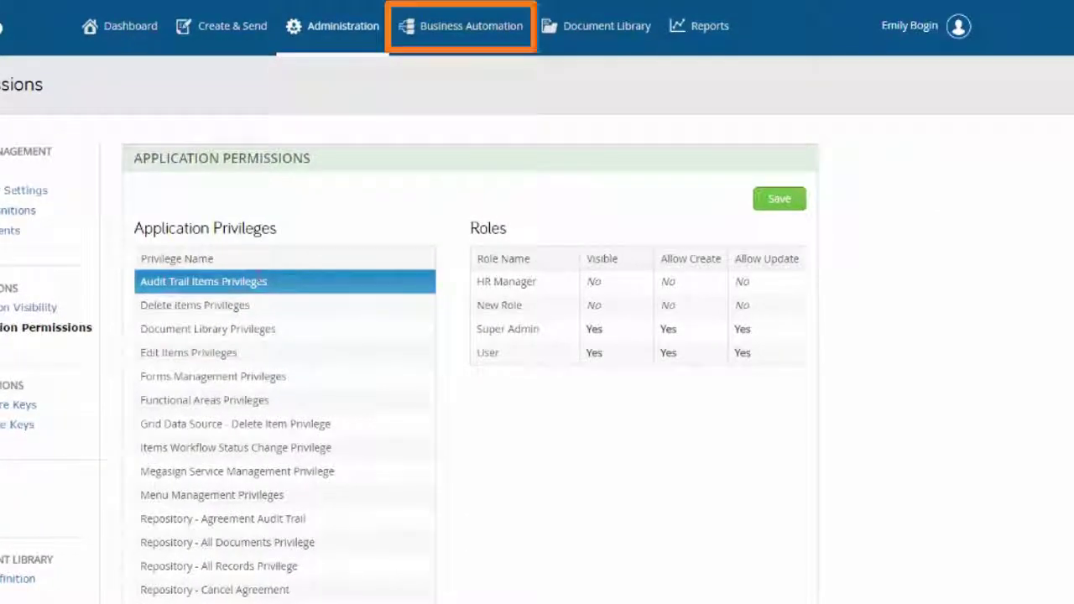
- In a new workflow's permissions, add HR Department under Show active workflows Departments, then close
{"action": "left_click", "coordinate": [474, 27]}
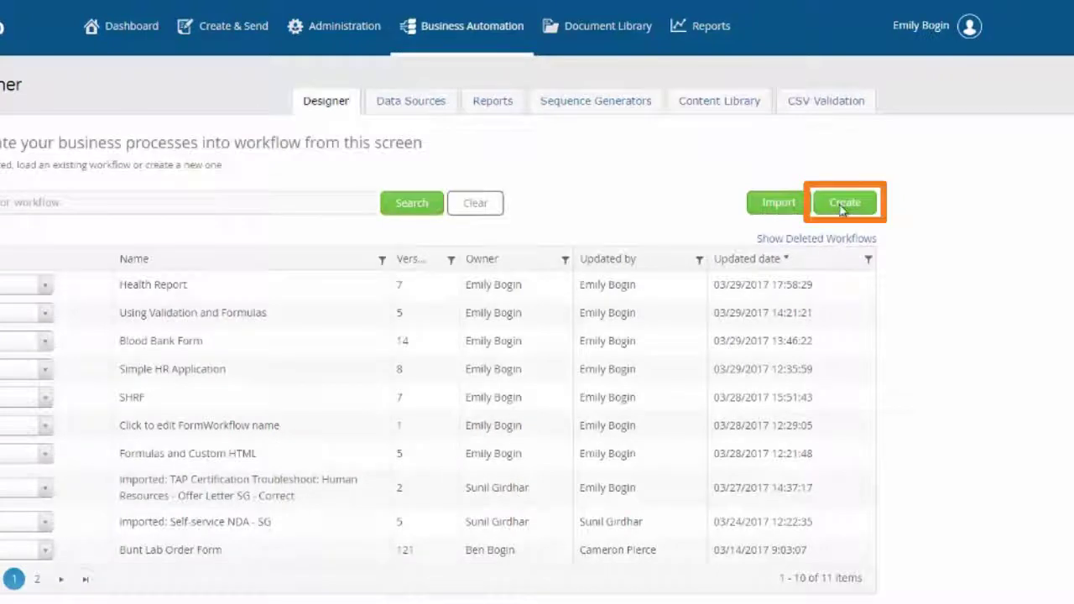
{"action": "left_click", "coordinate": [844, 203]}
{"action": "left_click", "coordinate": [948, 145]}
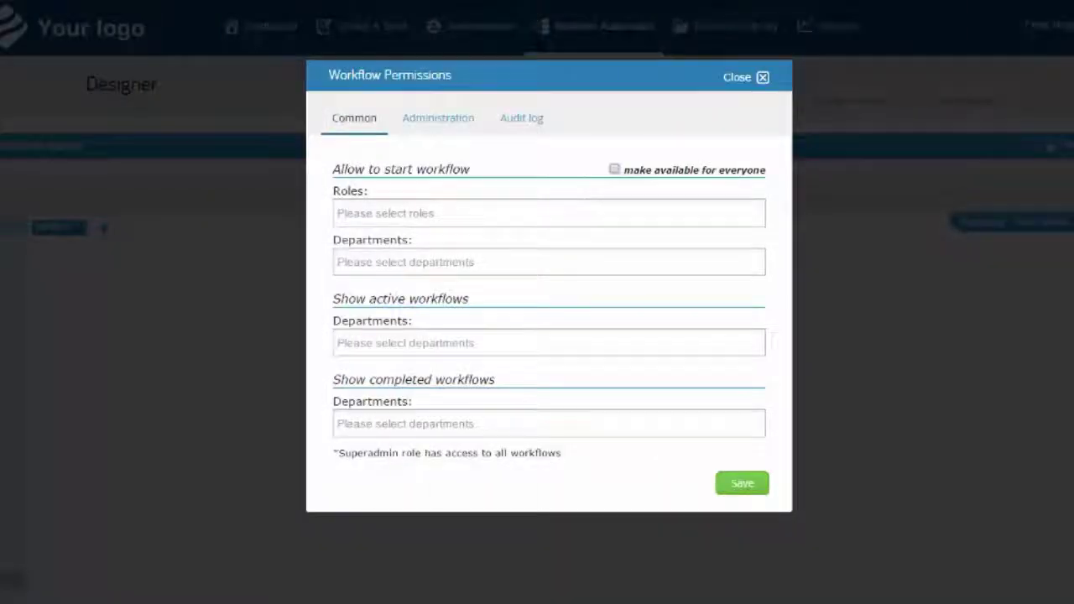
{"action": "left_click", "coordinate": [565, 342]}
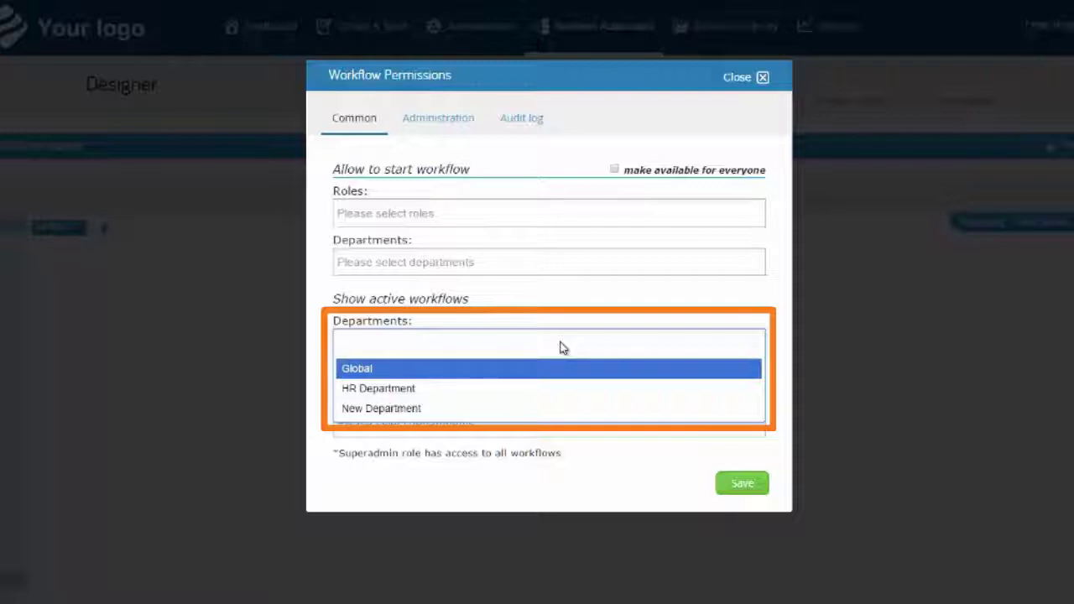
{"action": "type", "text": "hr"}
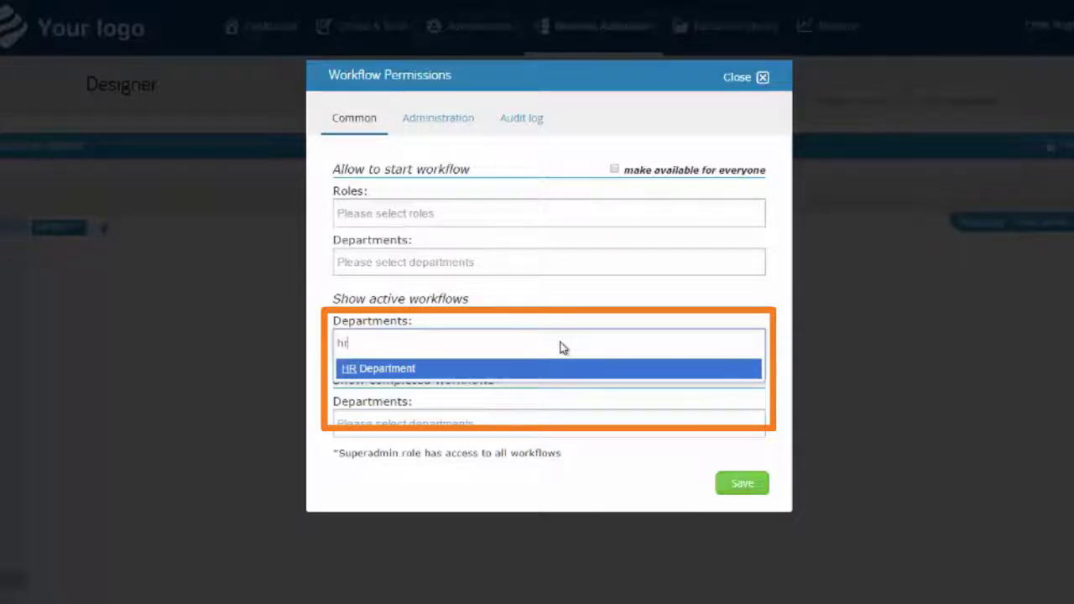
{"action": "key", "text": "Return"}
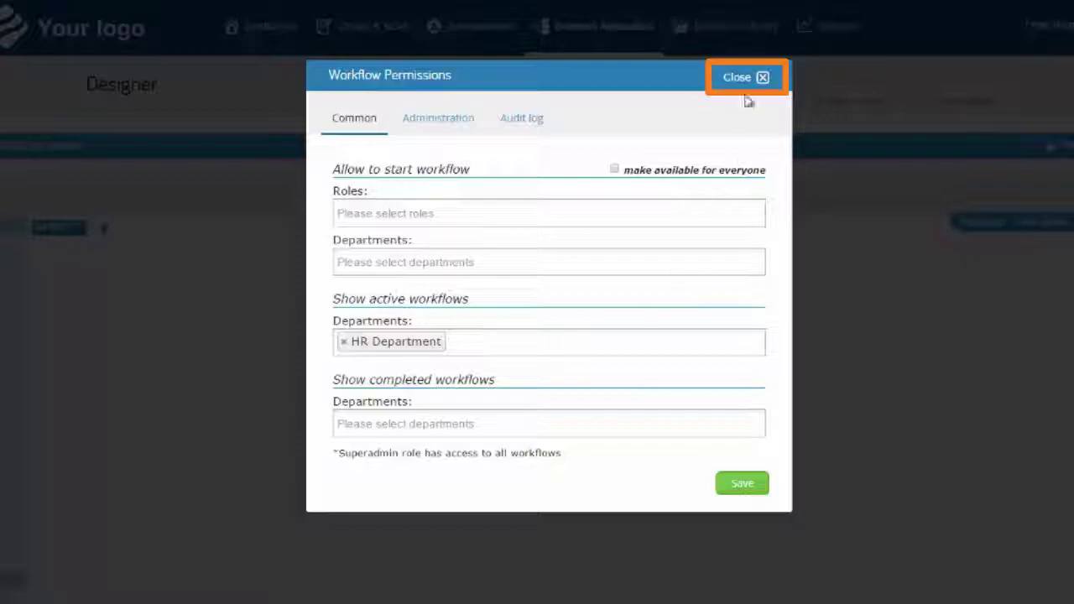
{"action": "left_click", "coordinate": [760, 82]}
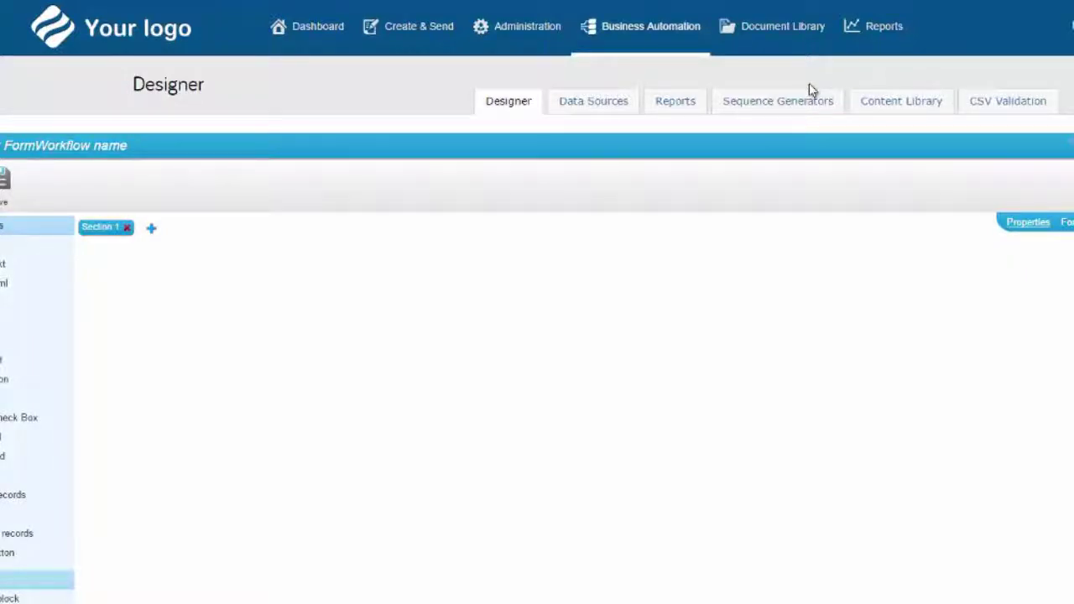
- Go from the workflow designer back to the Administration area via the top menu
{"action": "left_click", "coordinate": [495, 26]}
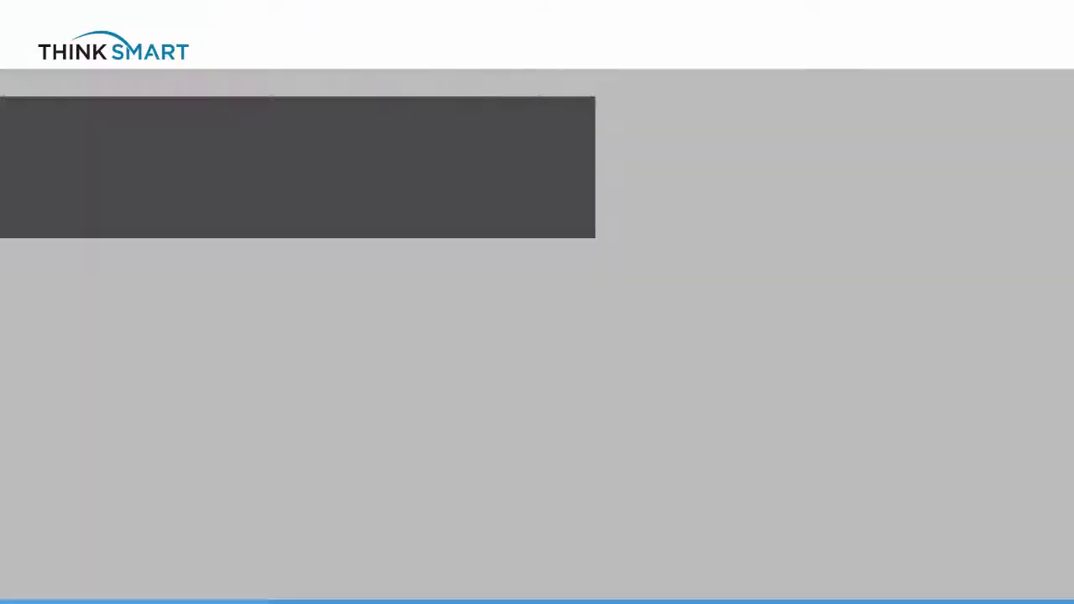
- On the Styles Theming page, set Header Color to #000 and apply it
{"action": "left_click", "coordinate": [185, 508]}
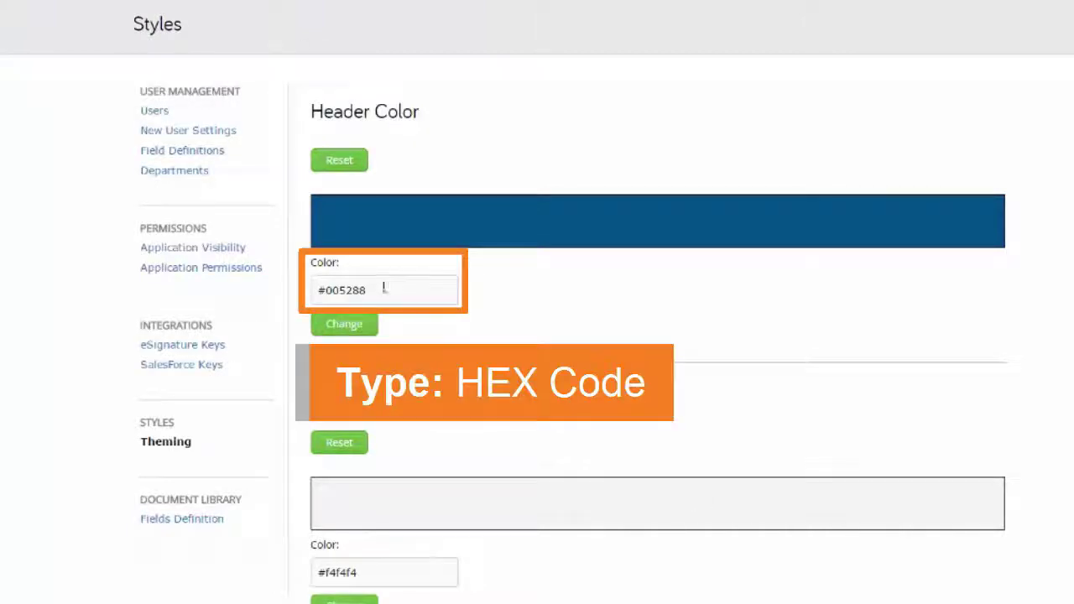
{"action": "key", "text": "BackSpace"}
{"action": "key", "text": "BackSpace"}
{"action": "key", "text": "BackSpace"}
{"action": "key", "text": "BackSpace"}
{"action": "type", "text": "000"}
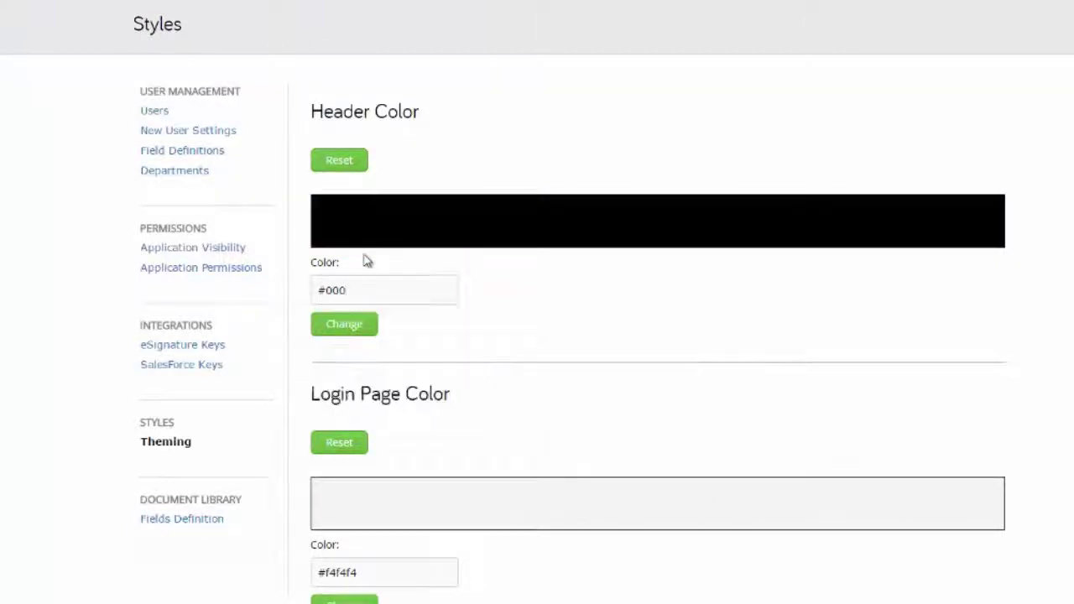
{"action": "left_click", "coordinate": [367, 327]}
{"action": "scroll", "coordinate": [369, 294], "scroll_direction": "down", "scroll_amount": 3}
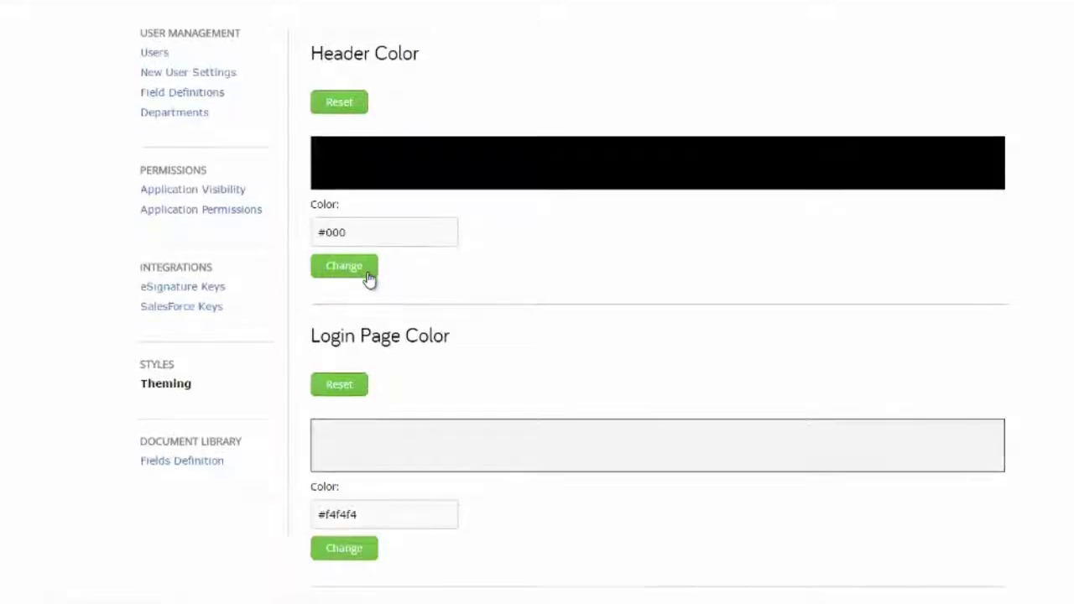
{"action": "scroll", "coordinate": [369, 277], "scroll_direction": "down", "scroll_amount": 2}
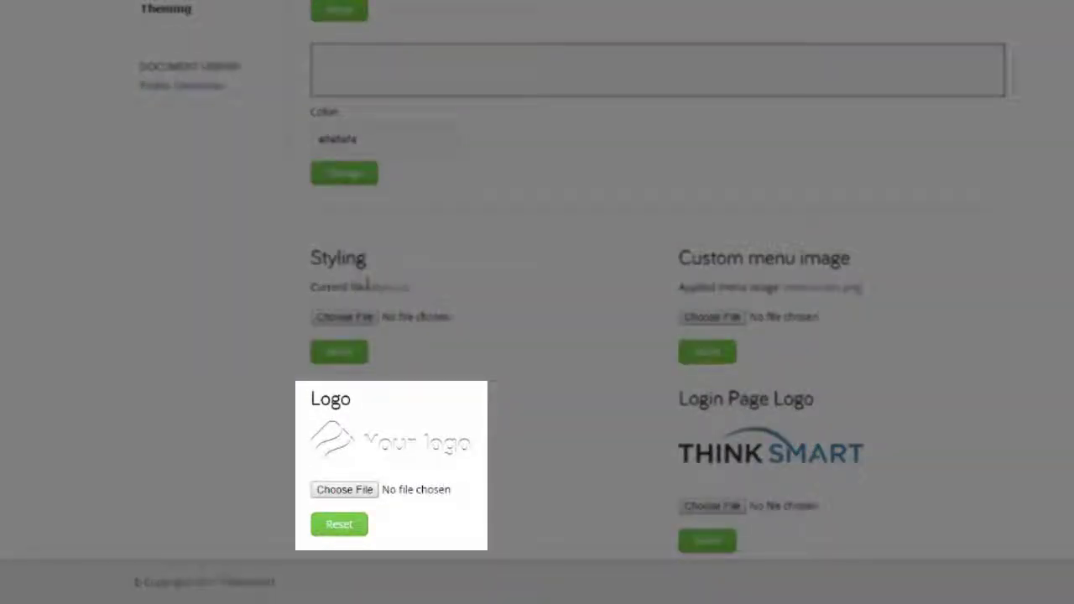